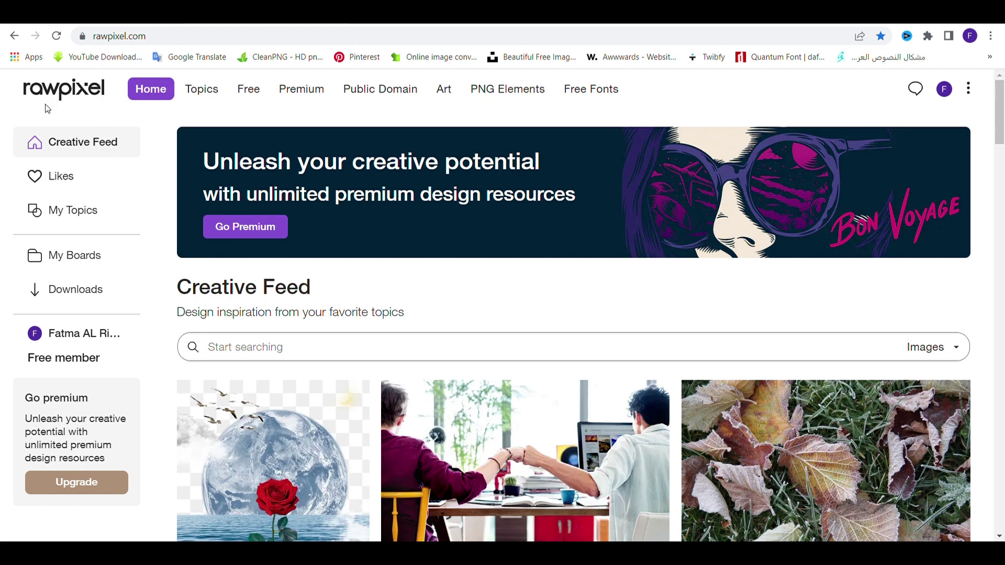
Step: Search rawpixel for "blank greeting card" images and filter the results to free ones
left_click(287, 353)
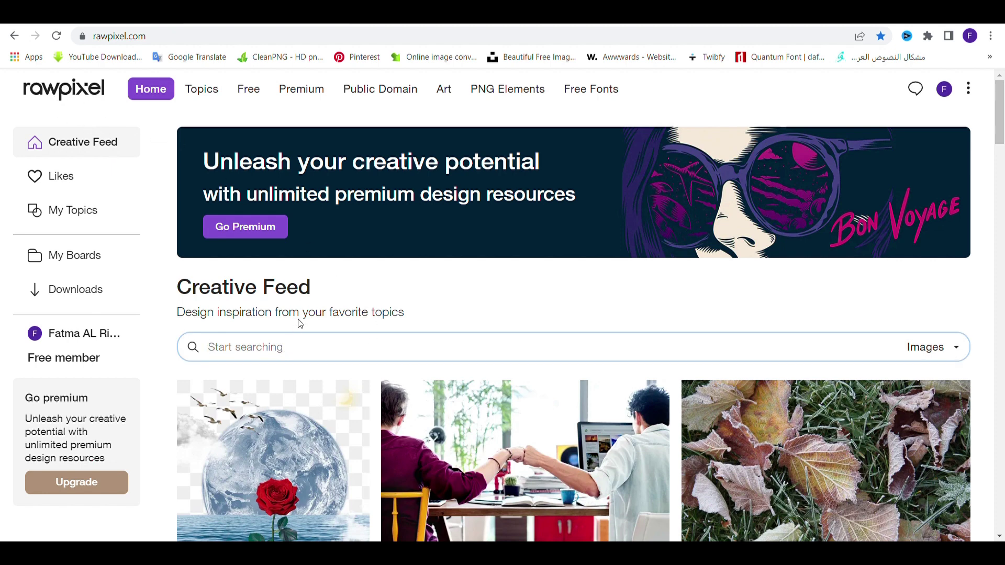
type("blank greeting card")
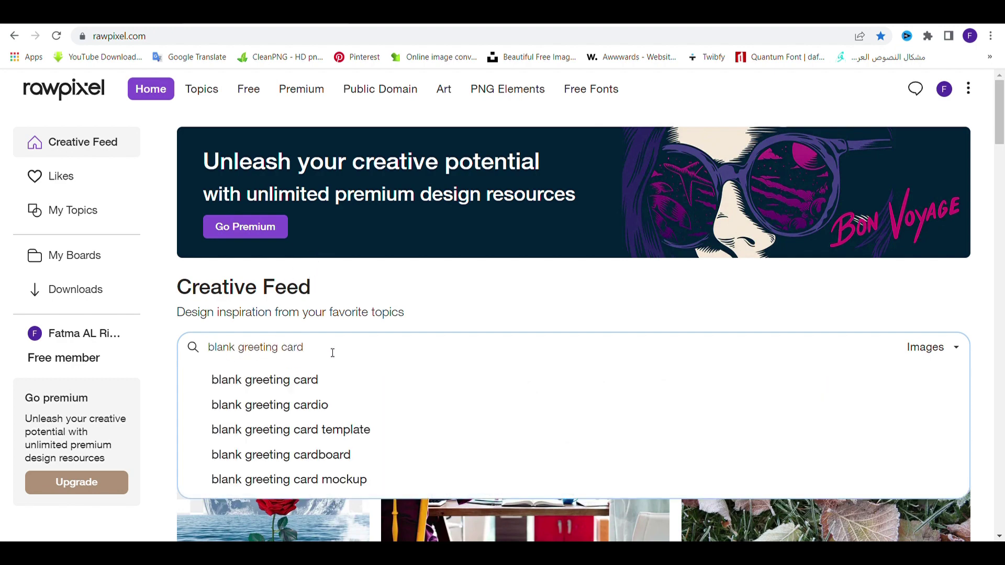
key("Return")
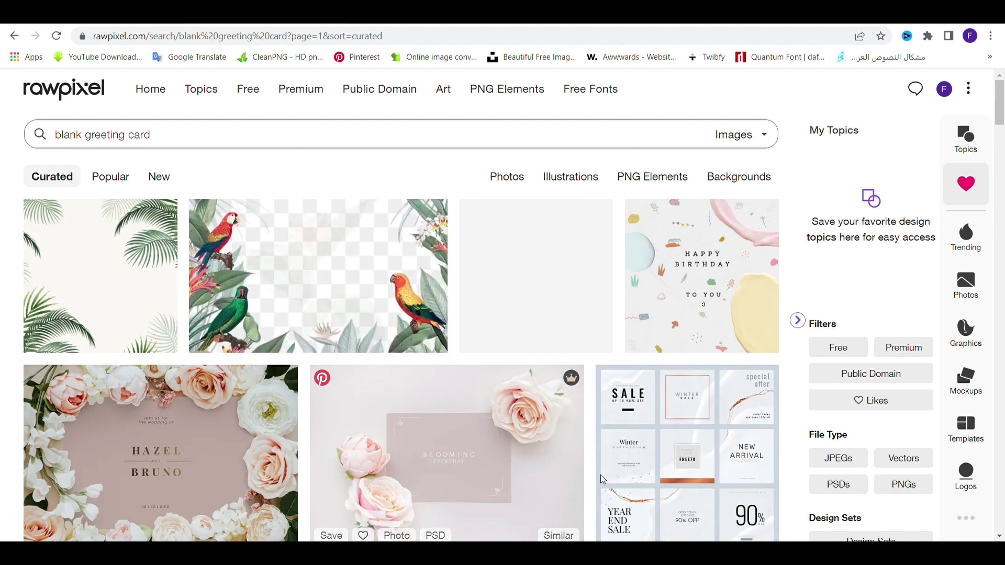
left_click(847, 352)
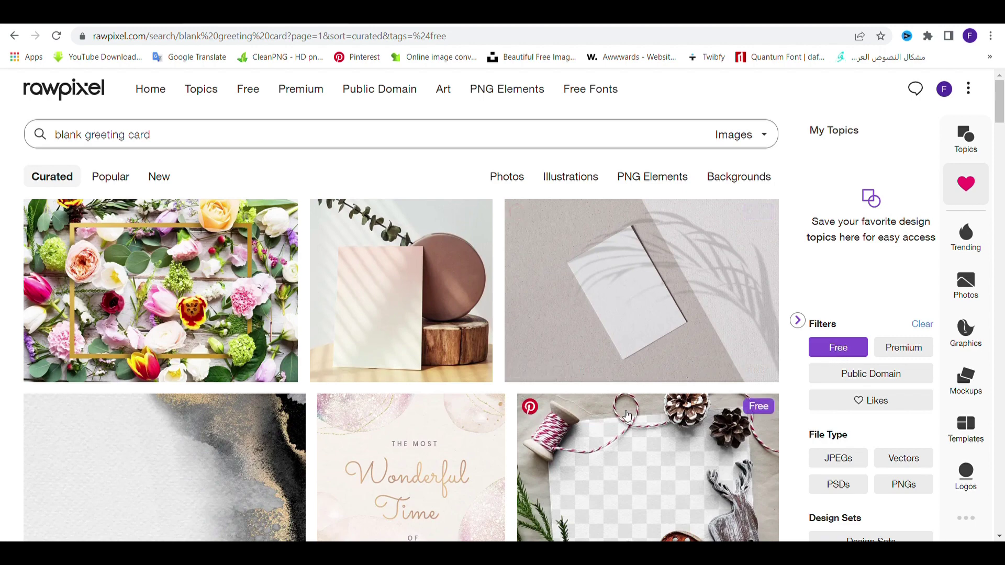
Step: Download the "Paper craft flower element card template vector" image as a Large JPEG, 2500 x 3500 px
scroll(635, 388, "down", 5)
scroll(626, 416, "down", 3)
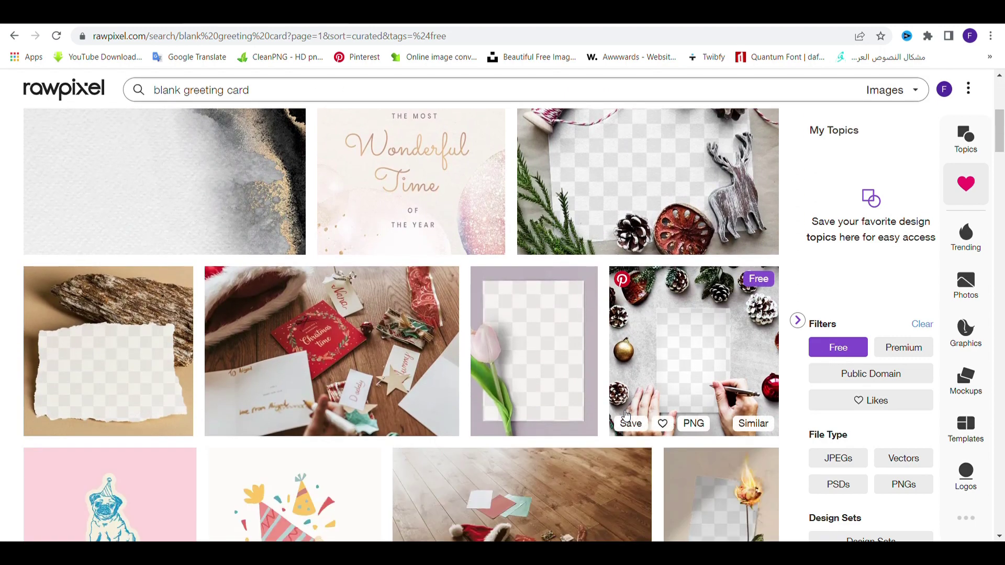
scroll(626, 416, "down", 3)
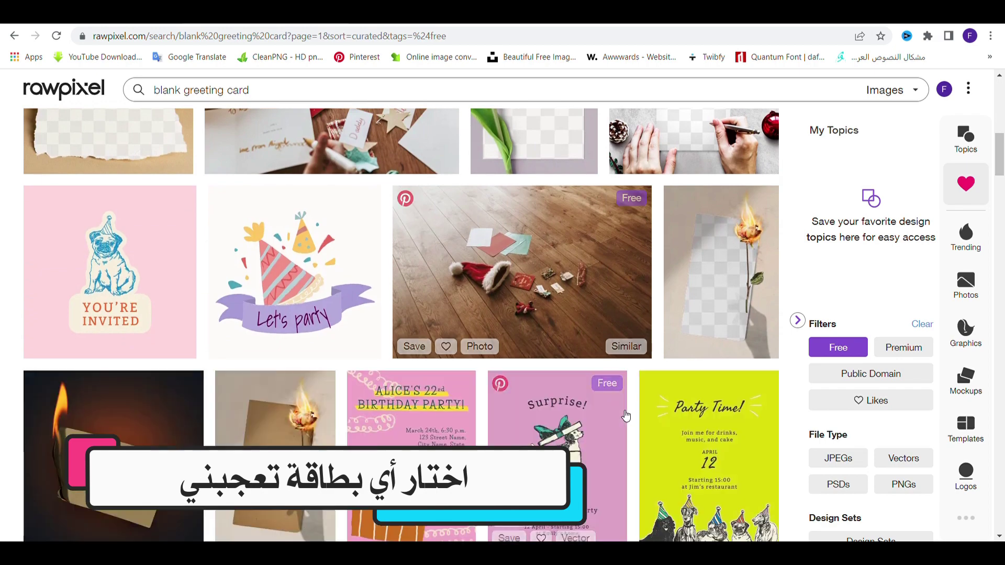
scroll(626, 416, "down", 1)
scroll(626, 416, "down", 4)
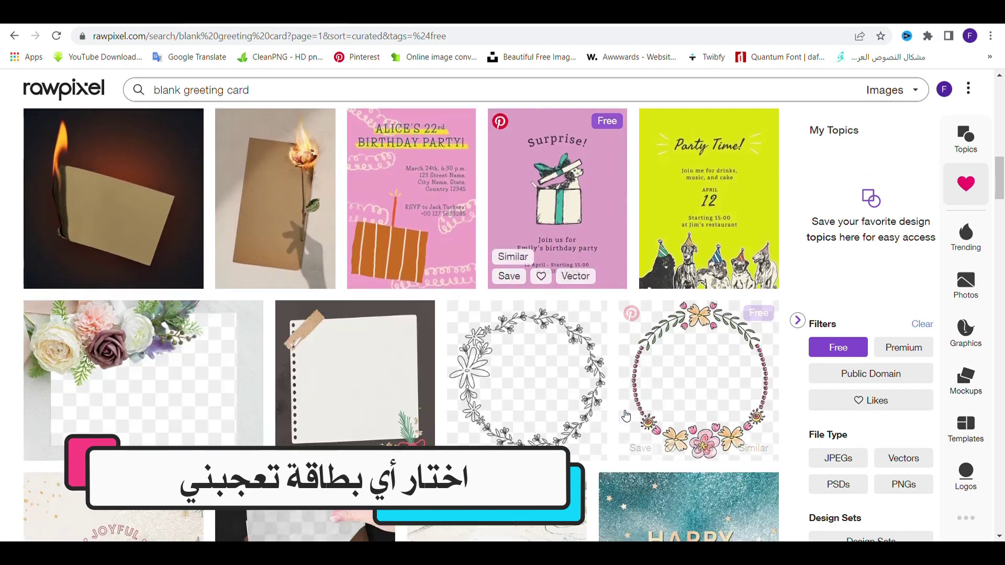
scroll(626, 416, "down", 8)
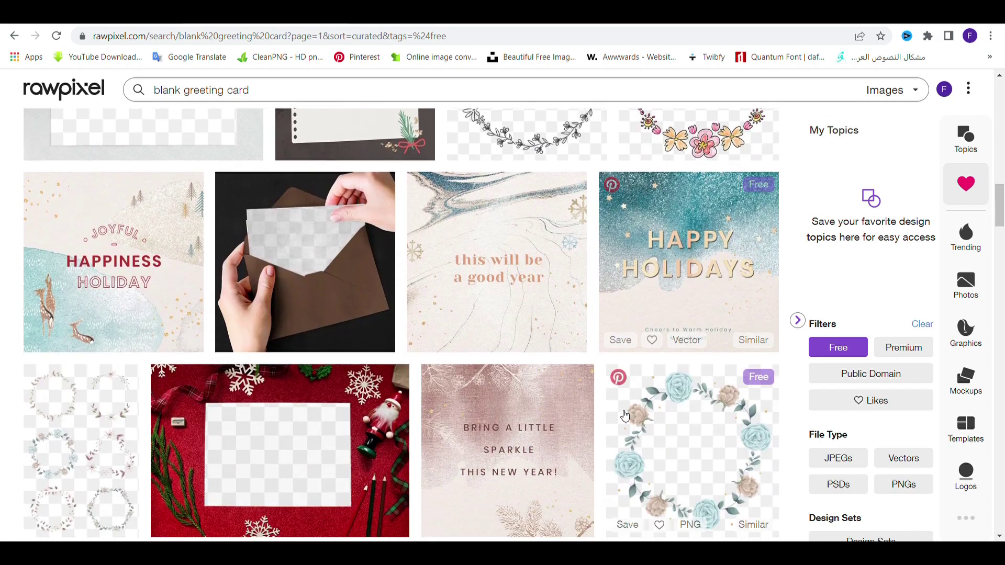
scroll(626, 416, "down", 1)
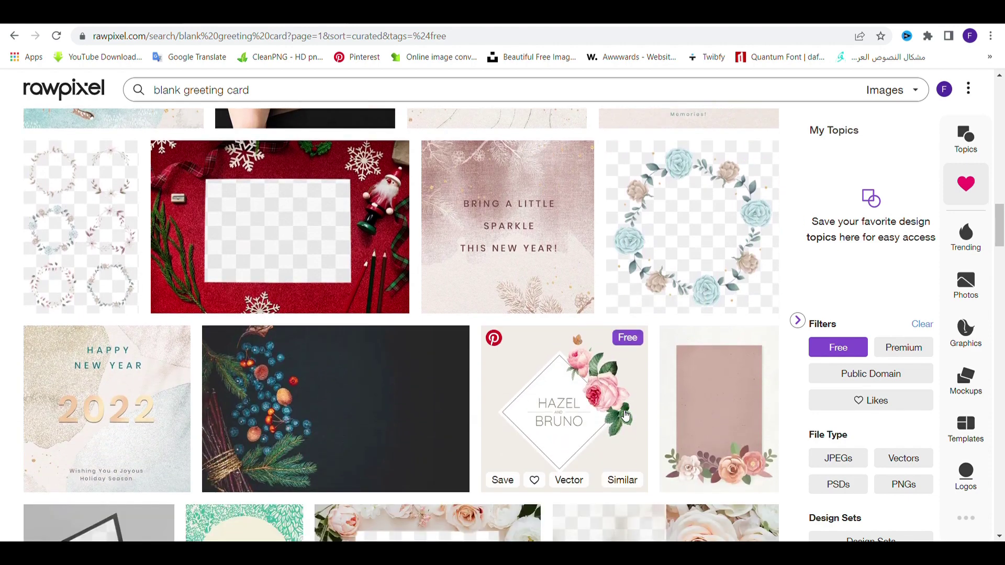
left_click(715, 408)
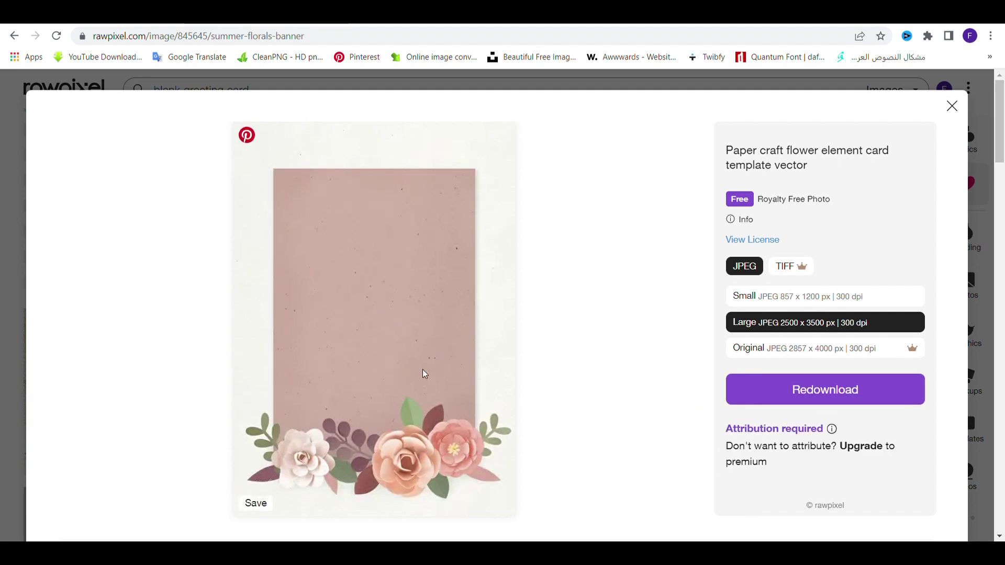
left_click(804, 393)
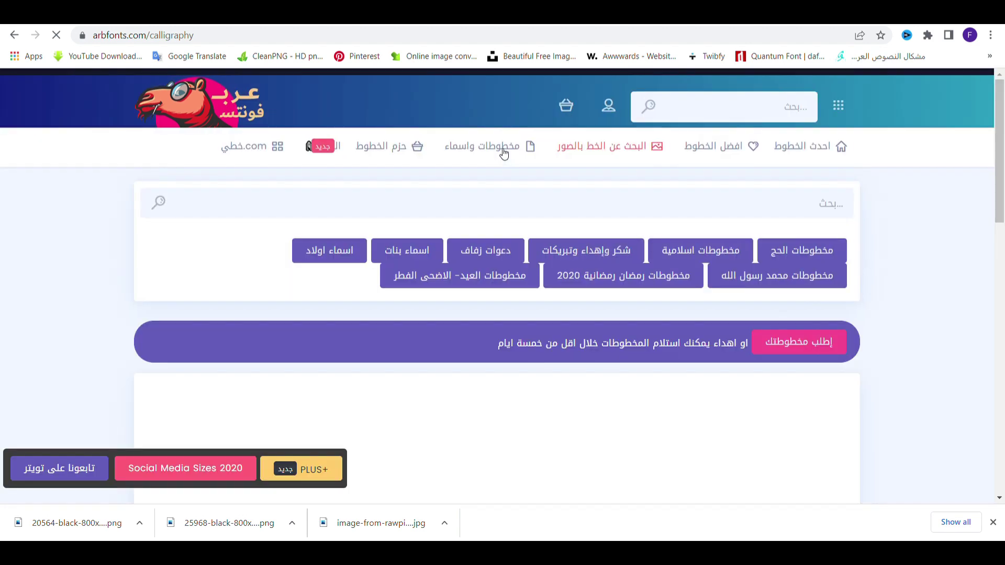
Step: In the arbfonts Eid calligraphy category, download the transparent single-colour black version of the line-style "عيد سعيد" design
left_click(467, 282)
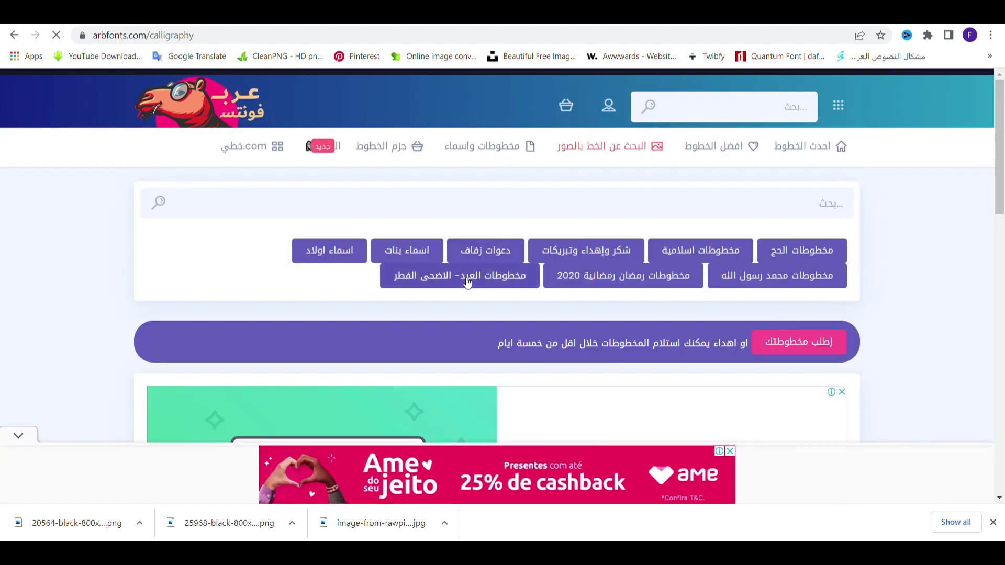
scroll(463, 280, "down", 5)
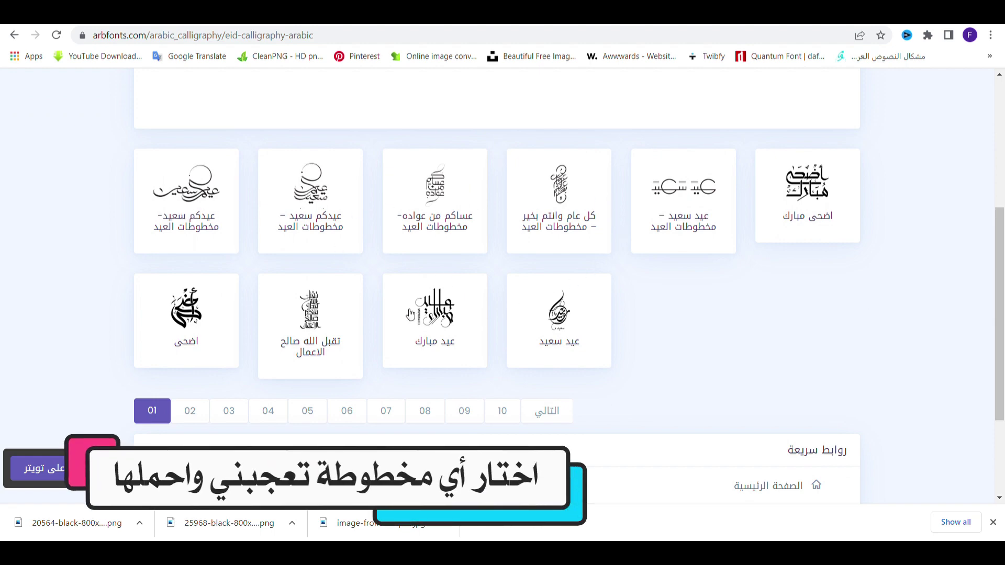
left_click(681, 206)
scroll(539, 283, "down", 5)
scroll(538, 285, "down", 10)
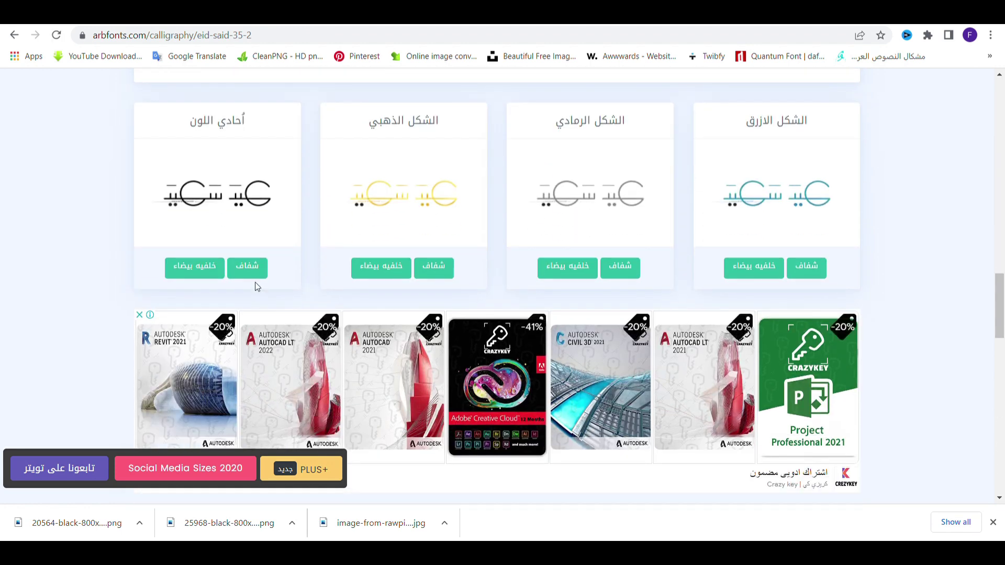
left_click(256, 274)
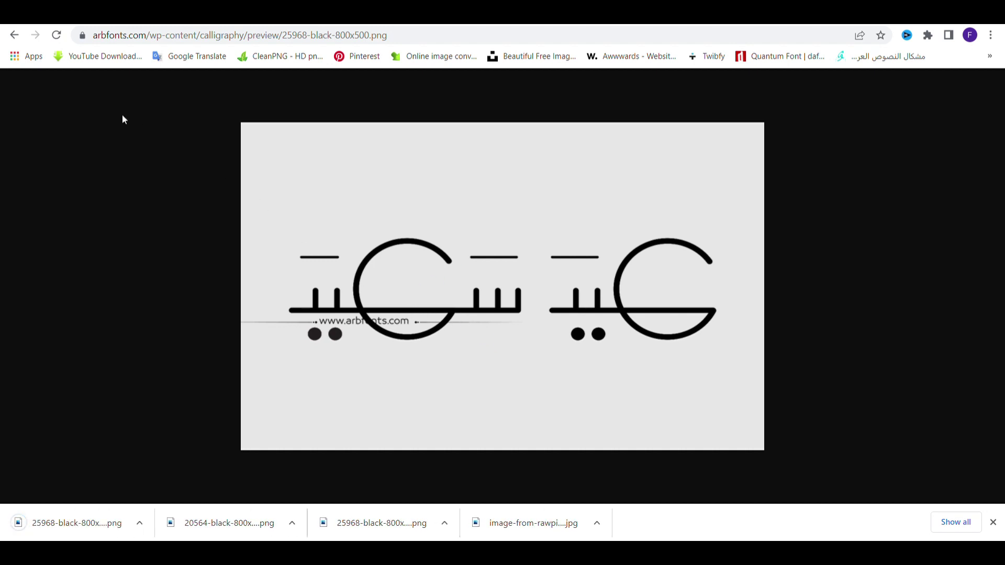
Step: Return to the Eid calligraphy list and browse pages 2, 8 and 9 for another design
left_click(15, 35)
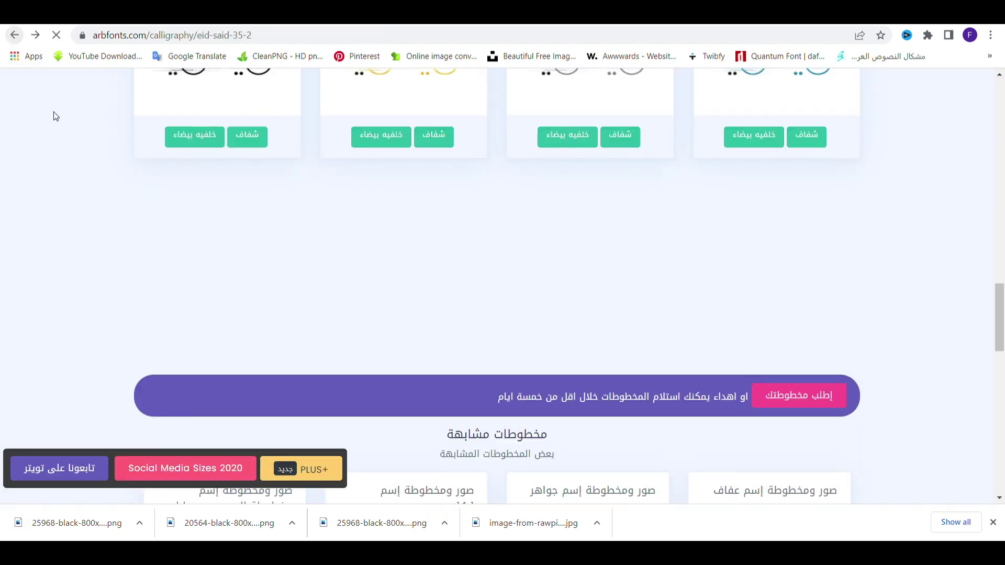
left_click(15, 35)
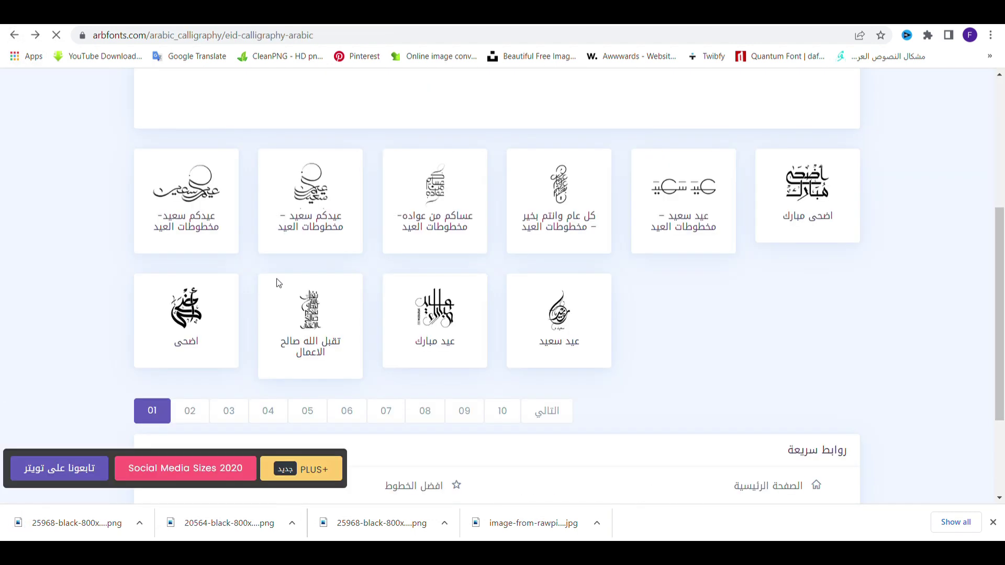
left_click(199, 414)
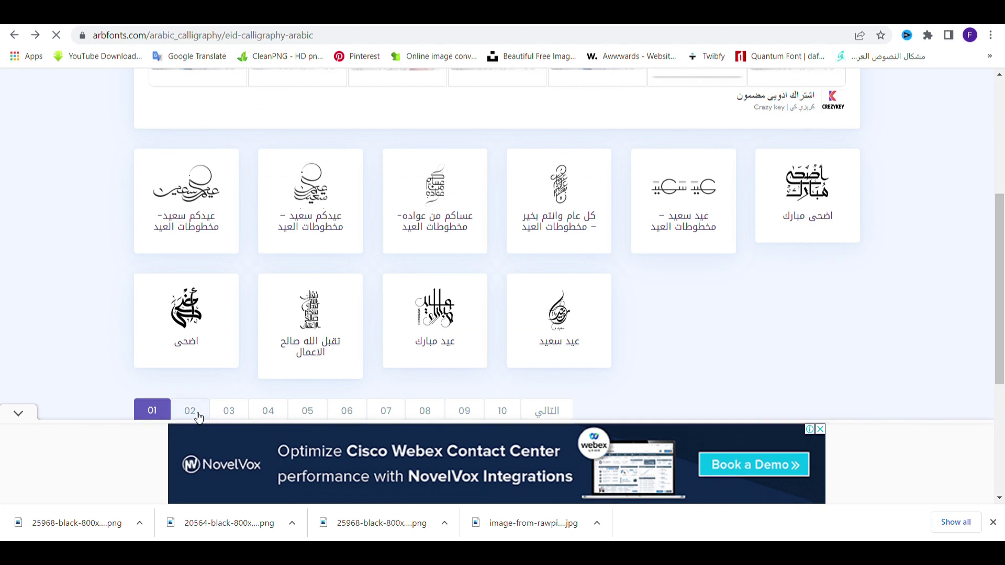
scroll(241, 379, "down", 3)
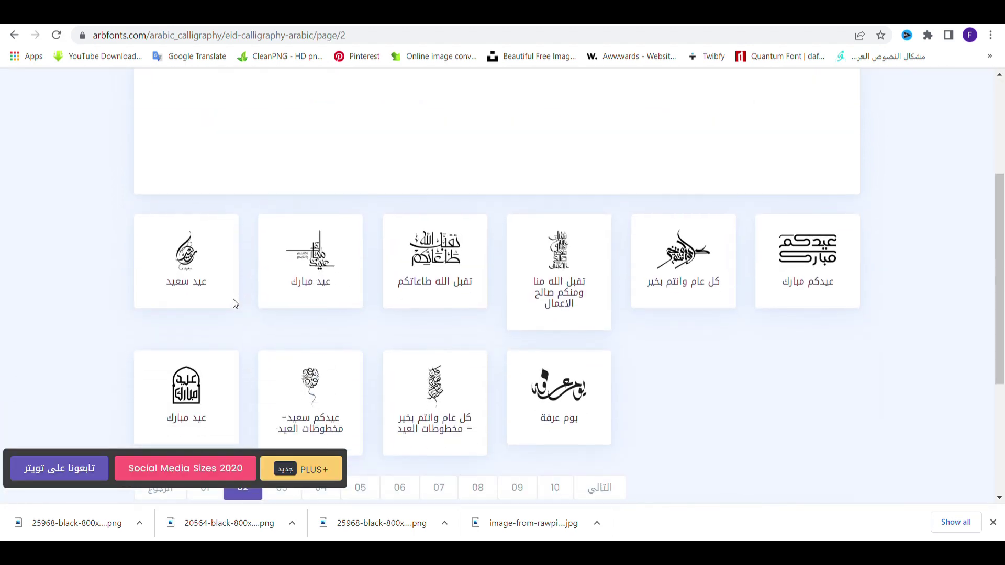
scroll(672, 304, "down", 3)
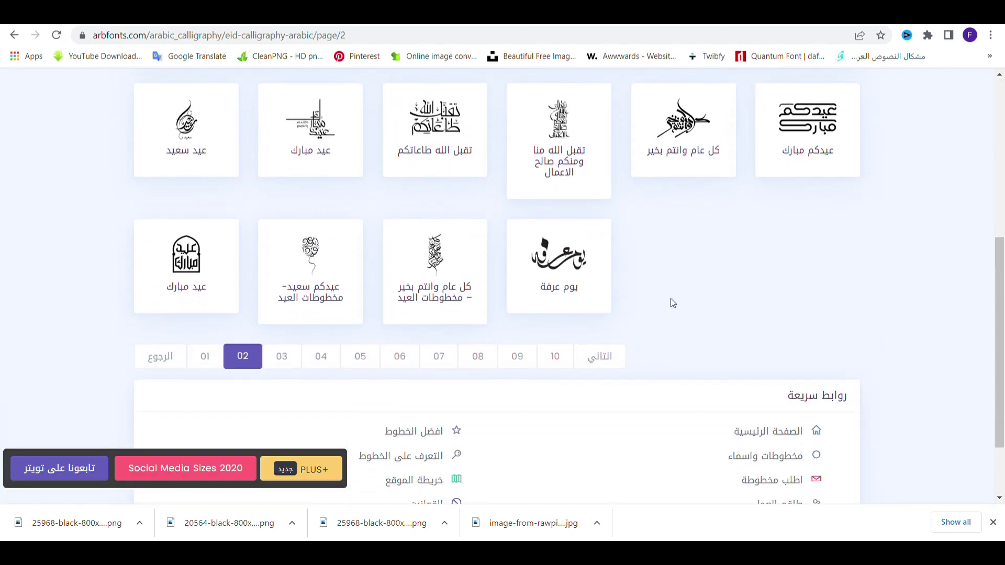
left_click(481, 295)
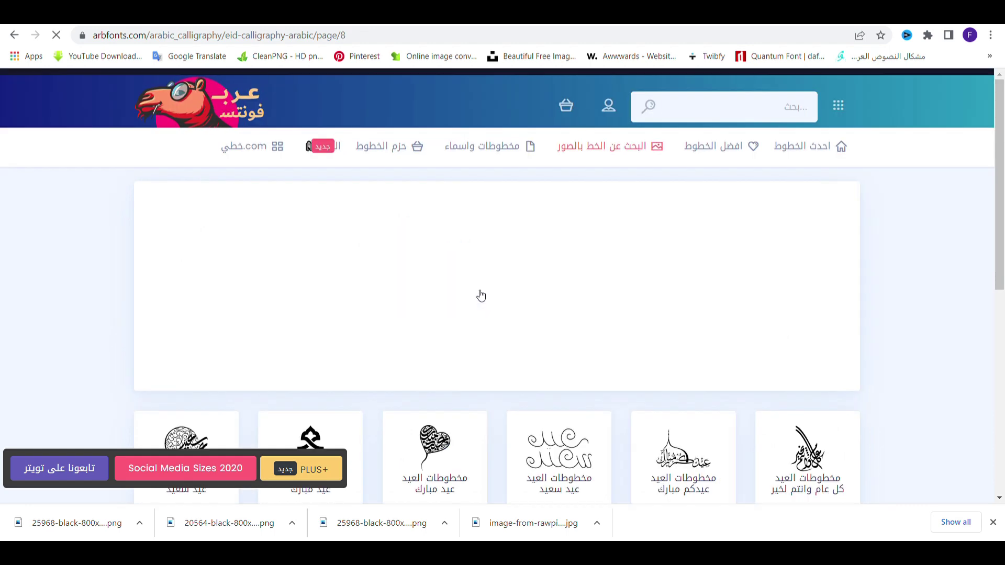
scroll(477, 293, "down", 5)
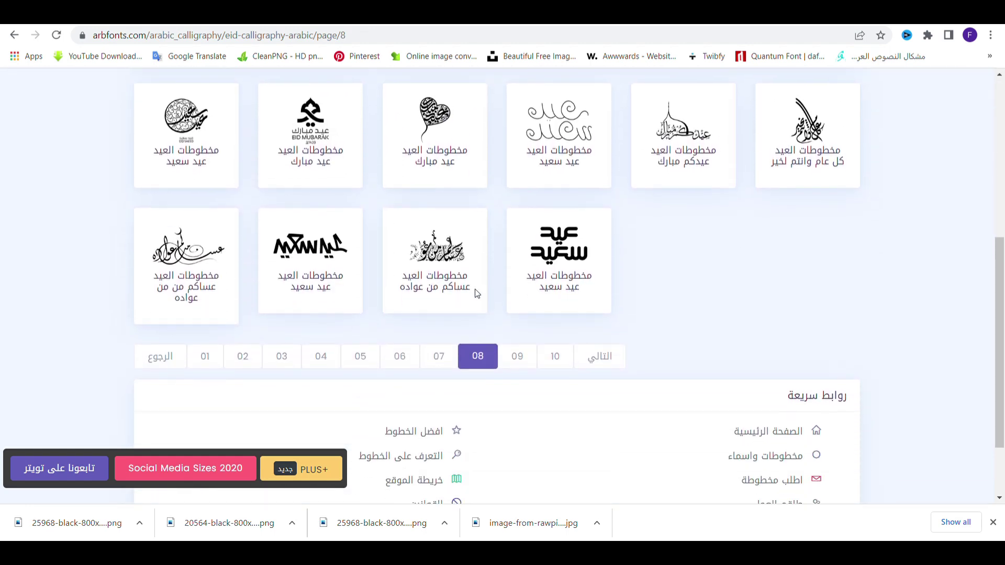
left_click(519, 356)
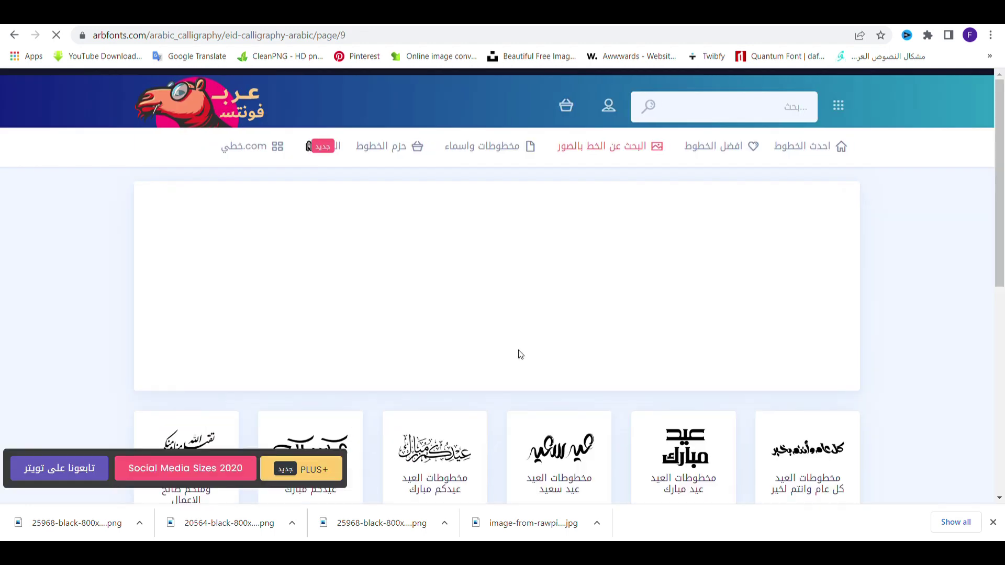
scroll(520, 342, "down", 3)
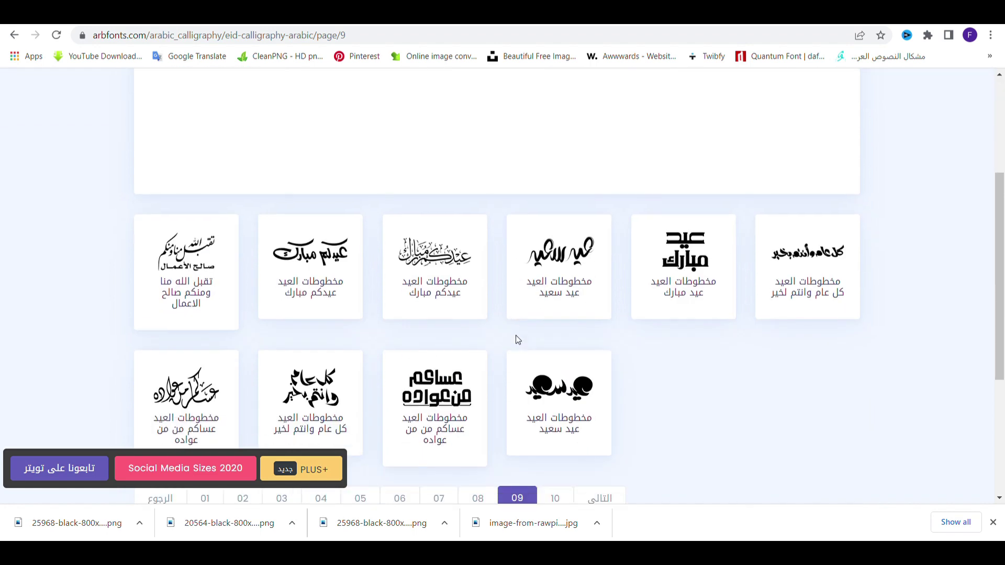
Step: Open the "عساكم من عواده" calligraphy on page 9 and download its transparent single-colour black version
left_click(204, 386)
scroll(403, 335, "down", 6)
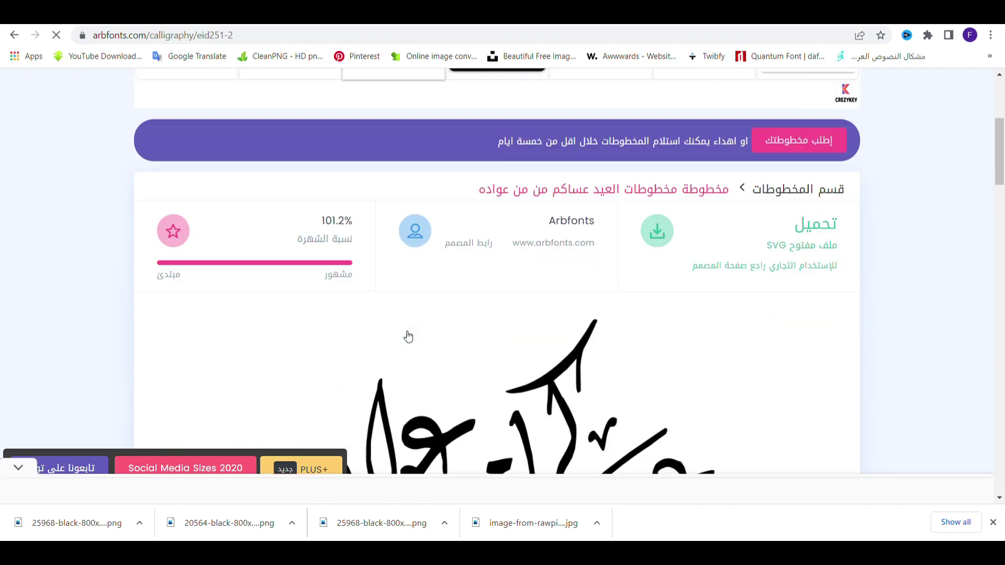
scroll(403, 335, "down", 15)
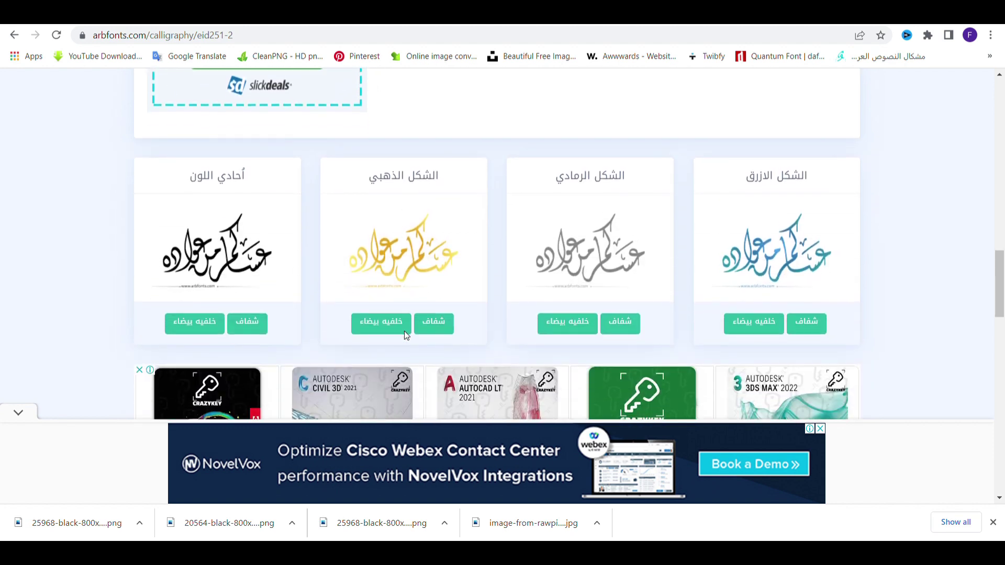
scroll(409, 336, "down", 1)
left_click(250, 191)
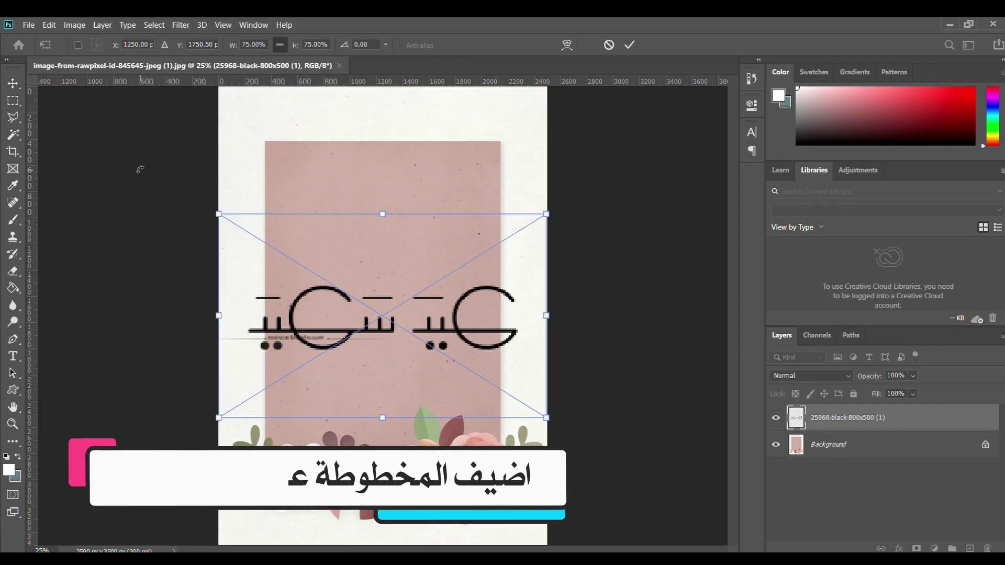
Step: In Photoshop, commit the placed "عيد سعيد" calligraphy at 75% scale and move it slightly up, centred across the card
left_click(630, 45)
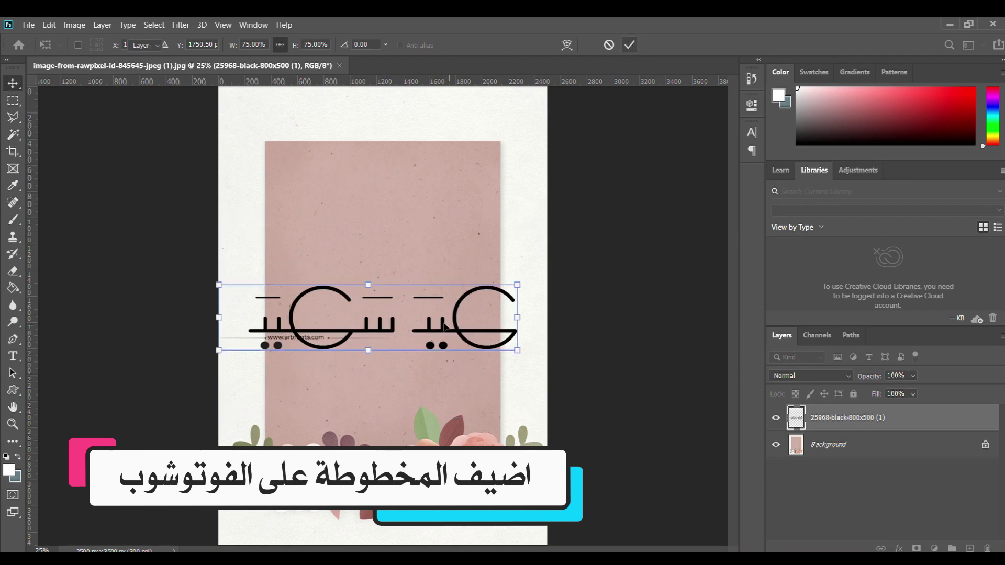
left_click_drag(458, 327, 472, 282)
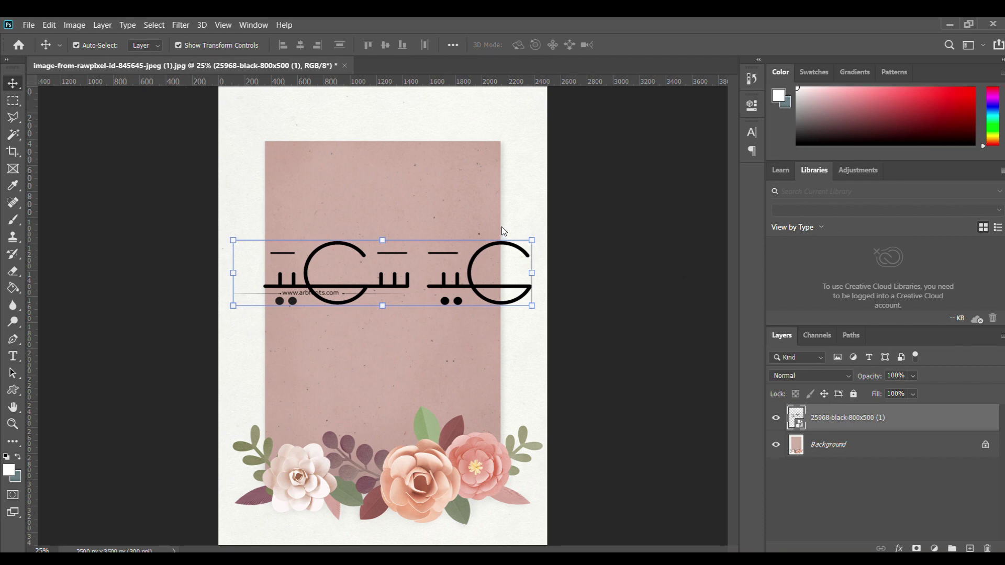
Step: Erase the thin watermark line and its small dots to the right of the website address on the calligraphy layer
key("ctrl+plus")
key("ctrl+plus")
key("ctrl+plus")
key("ctrl+plus")
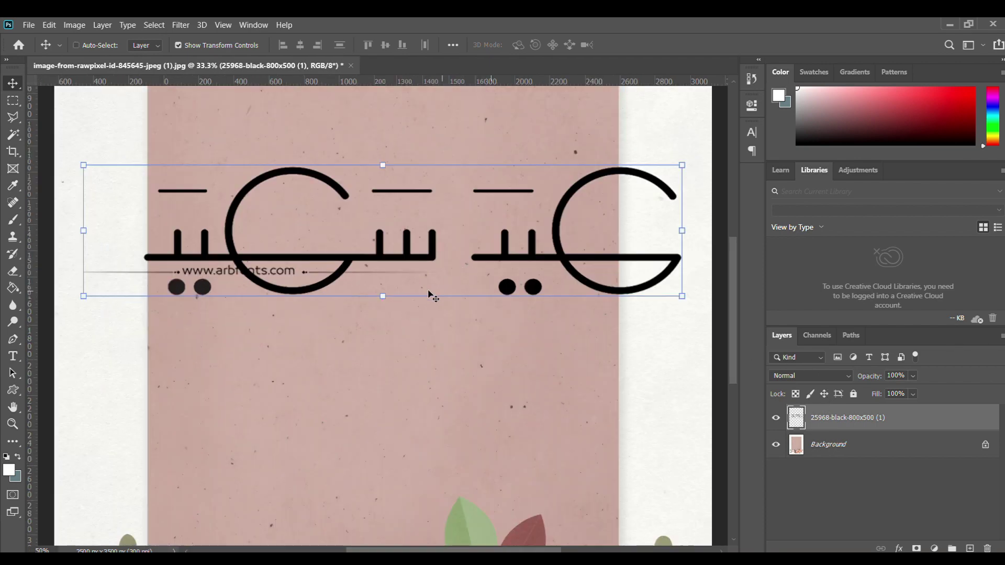
key("ctrl+plus")
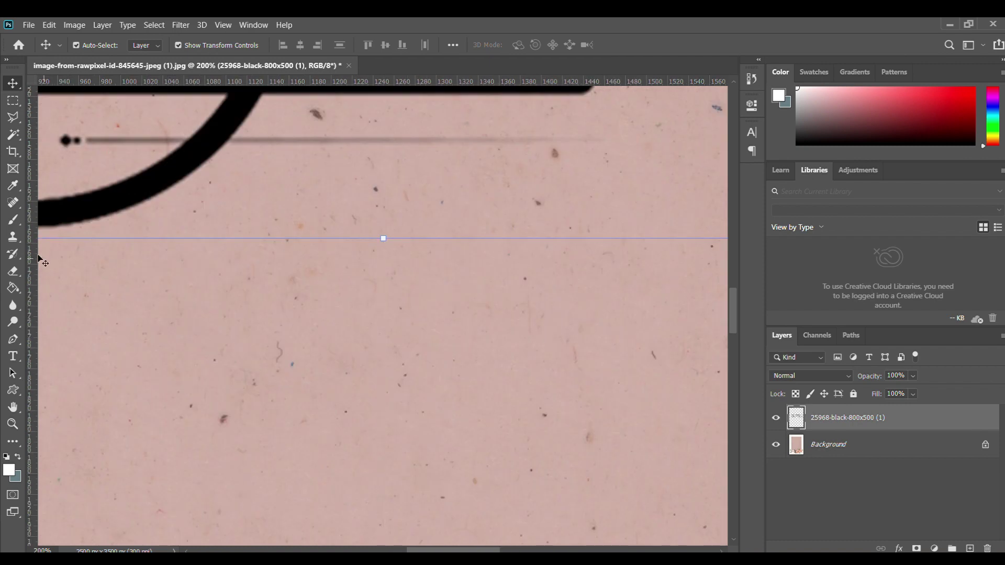
left_click(13, 271)
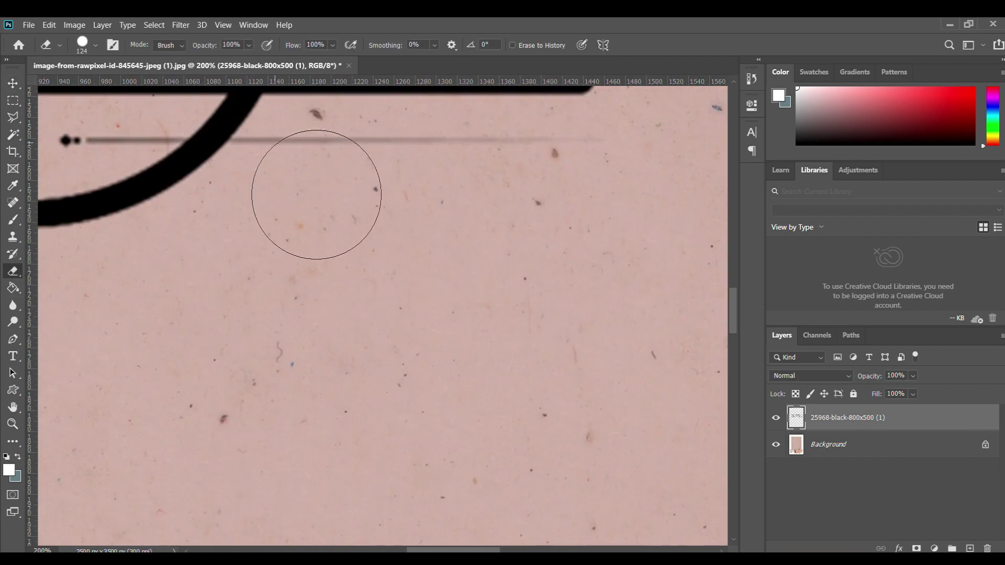
mouse_move(346, 240)
left_mouse_down()
mouse_move(527, 247)
mouse_move(675, 236)
left_mouse_up()
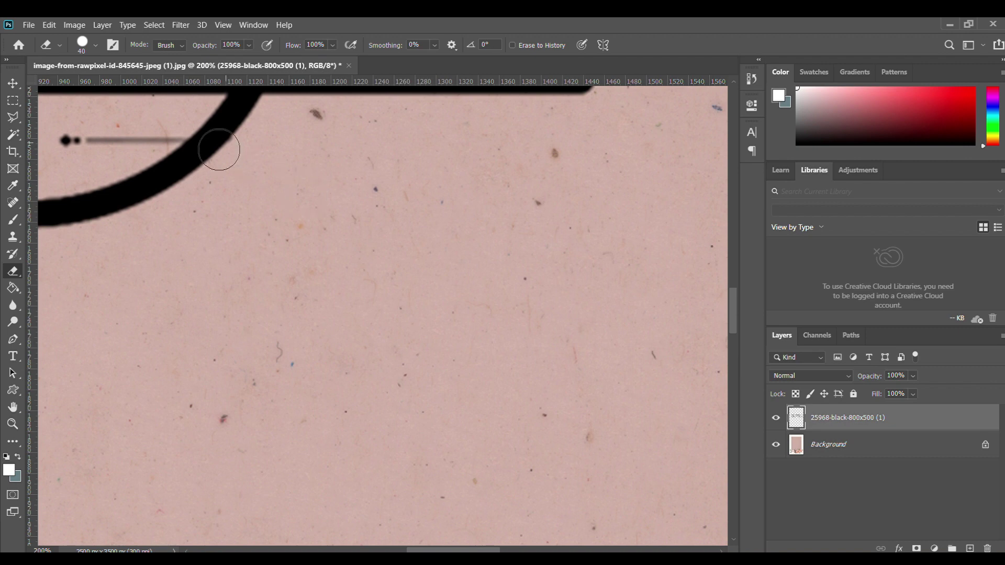
left_click_drag(217, 148, 70, 144)
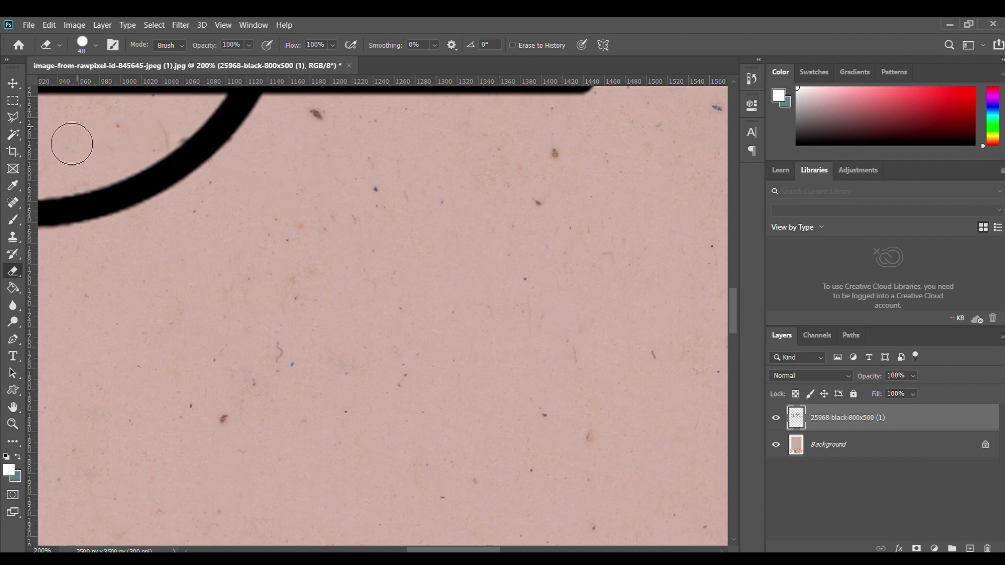
left_click_drag(170, 142, 184, 139)
left_click_drag(466, 550, 402, 551)
scroll(521, 330, "up", 2)
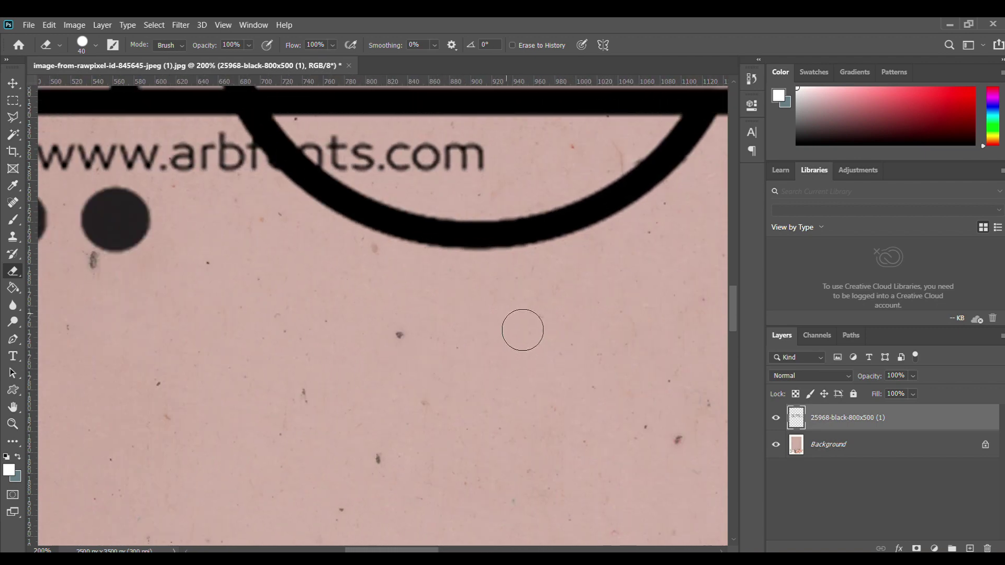
mouse_move(490, 204)
left_mouse_down()
mouse_move(377, 189)
mouse_move(441, 209)
mouse_move(401, 207)
mouse_move(335, 185)
mouse_move(362, 202)
mouse_move(350, 195)
left_mouse_up()
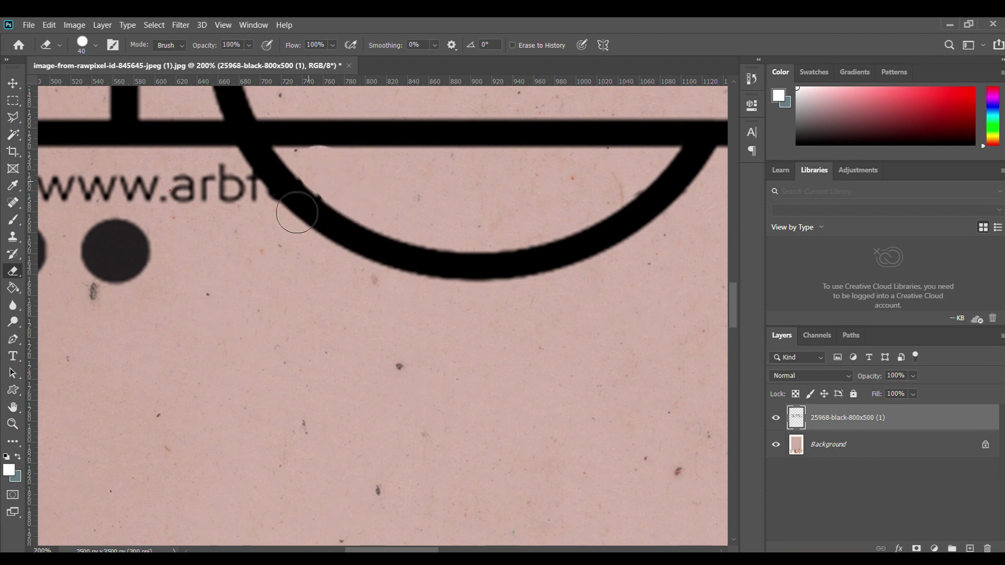
mouse_move(265, 221)
left_mouse_down()
mouse_move(235, 195)
mouse_move(214, 213)
mouse_move(222, 190)
left_mouse_up()
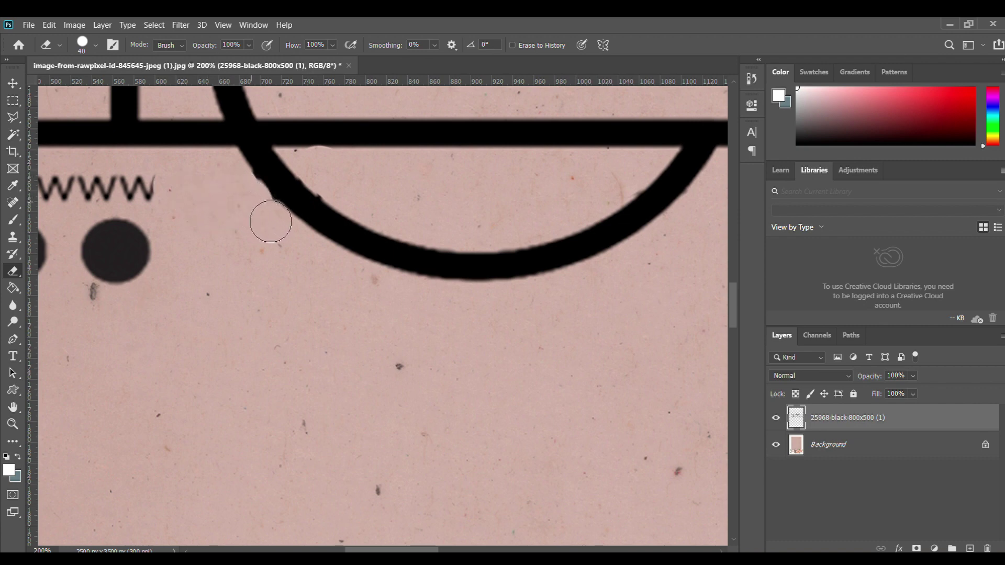
mouse_move(258, 238)
left_mouse_down()
mouse_move(169, 208)
mouse_move(94, 200)
mouse_move(73, 222)
mouse_move(76, 196)
mouse_move(45, 205)
left_mouse_up()
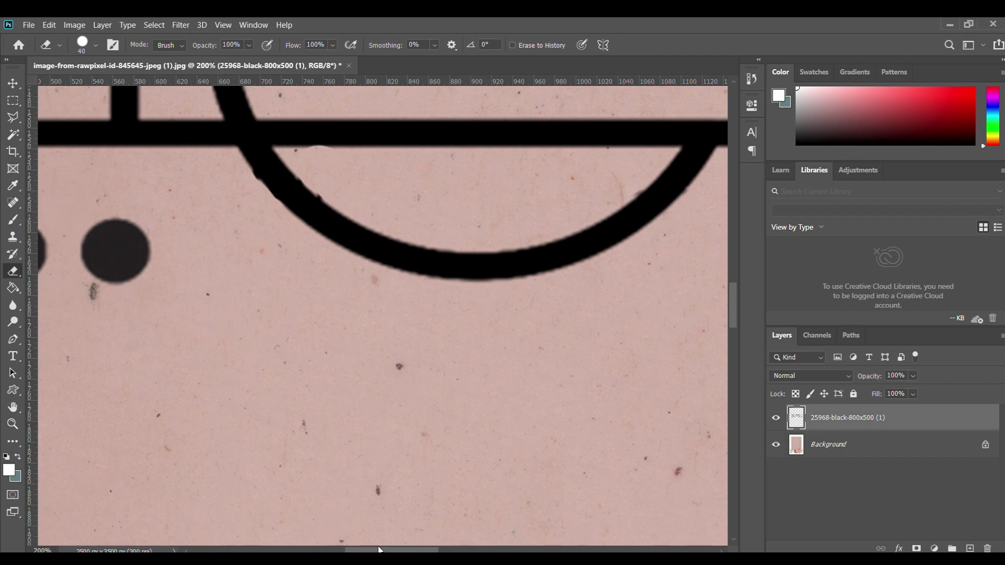
mouse_move(380, 549)
left_mouse_down()
mouse_move(299, 532)
mouse_move(294, 547)
left_mouse_up()
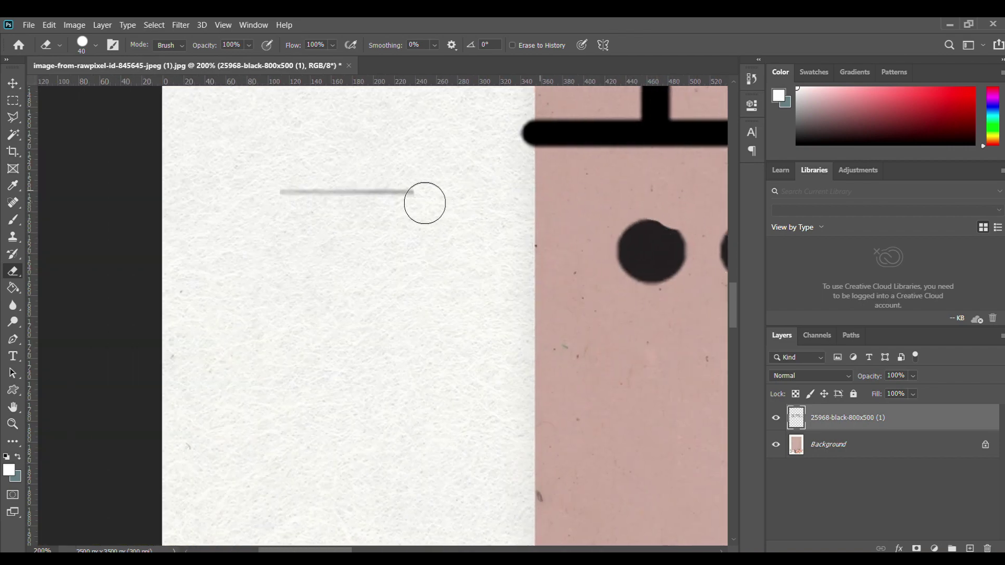
left_click_drag(425, 203, 245, 196)
Step: Scale the cleaned calligraphy down to 39.16% and centre it horizontally near the top of the pink panel
left_click(7, 82)
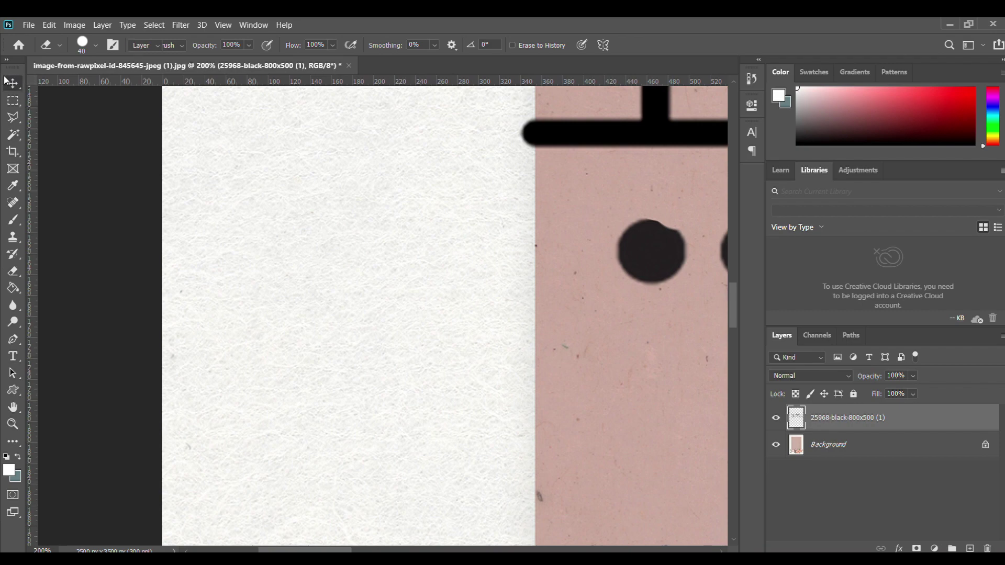
scroll(352, 246, "down", 10)
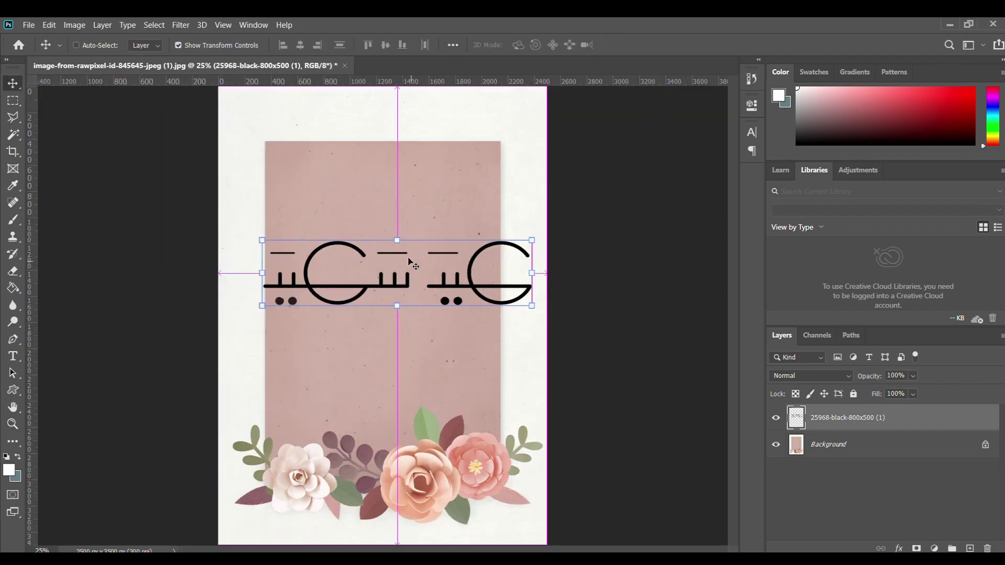
left_click_drag(410, 263, 412, 261)
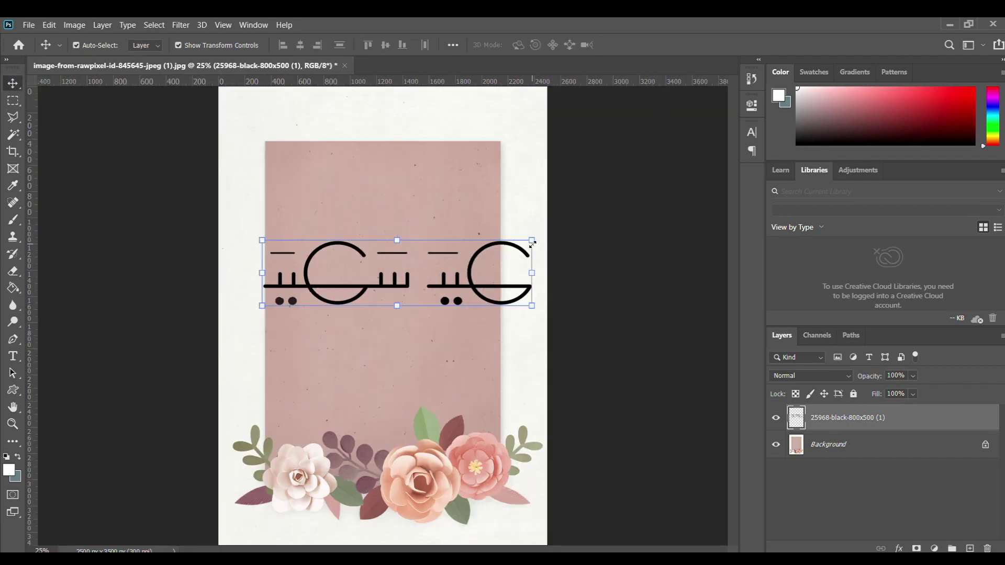
left_click_drag(532, 241, 408, 199)
left_click_drag(409, 191, 404, 198)
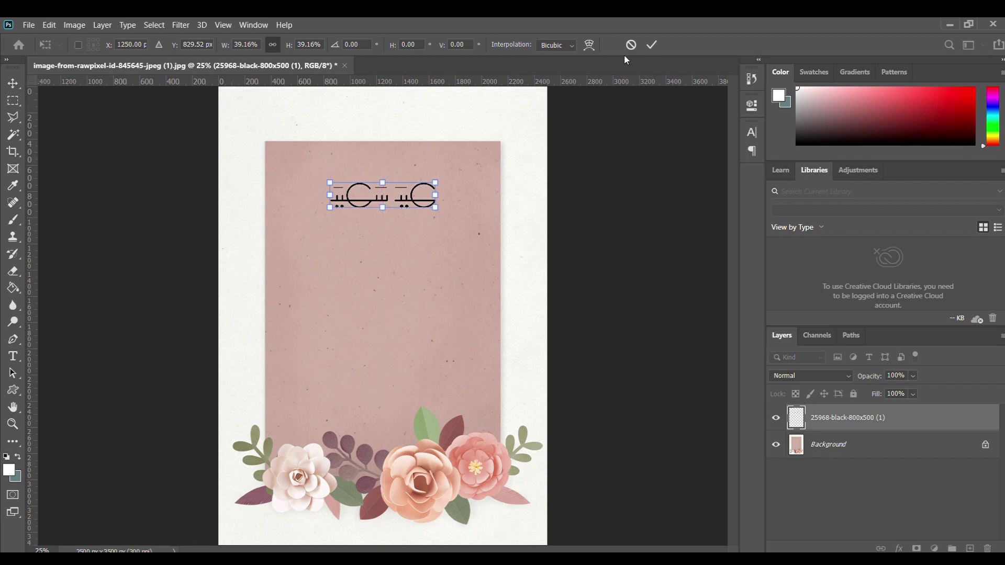
left_click(650, 43)
left_click(511, 285)
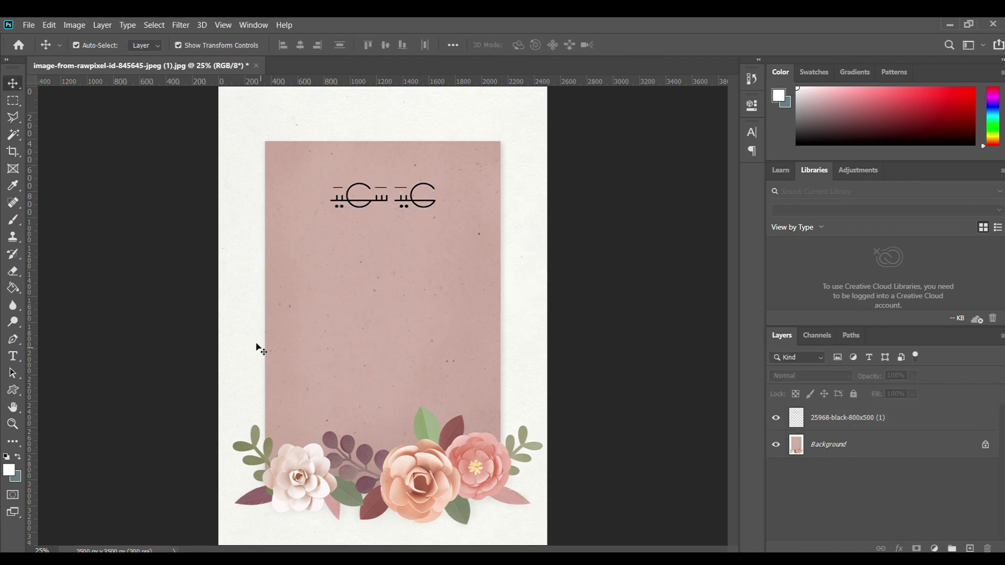
Step: Draw a paragraph text box in the pink panel between the calligraphy and the flowers, and enter "نهنئكم بمناسبة العيد السعيد"
left_click(11, 358)
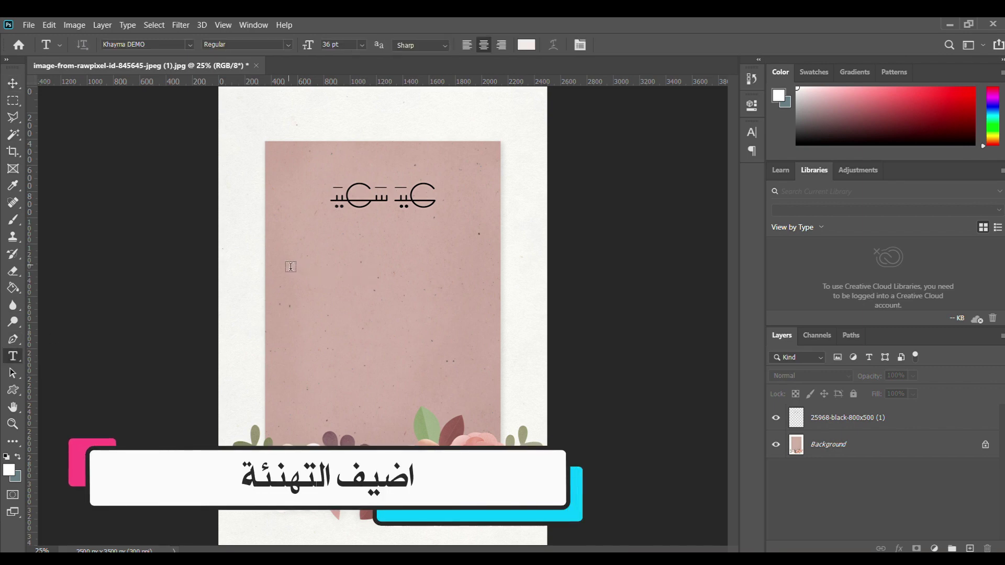
left_click_drag(290, 267, 478, 410)
key("Escape")
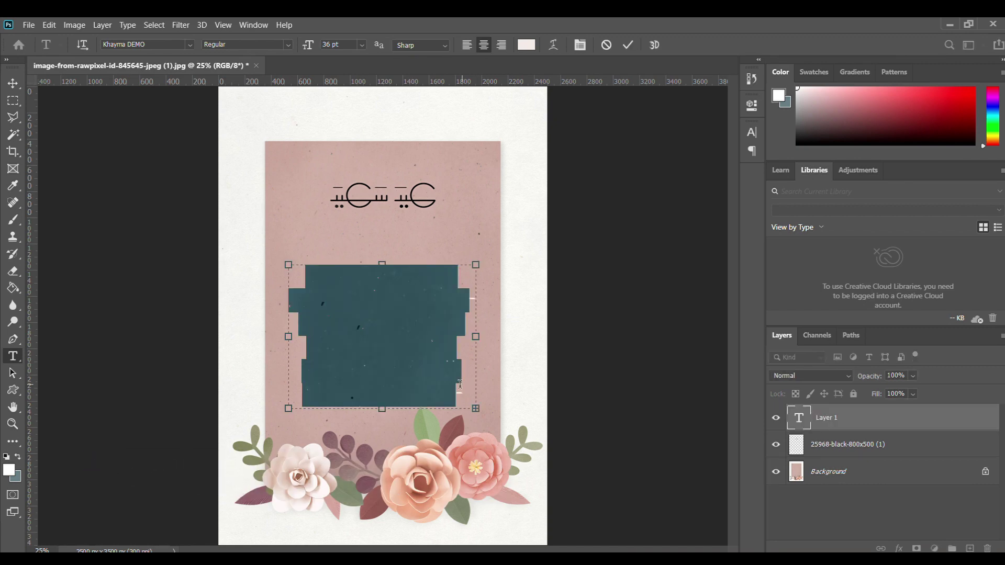
key("ctrl+plus")
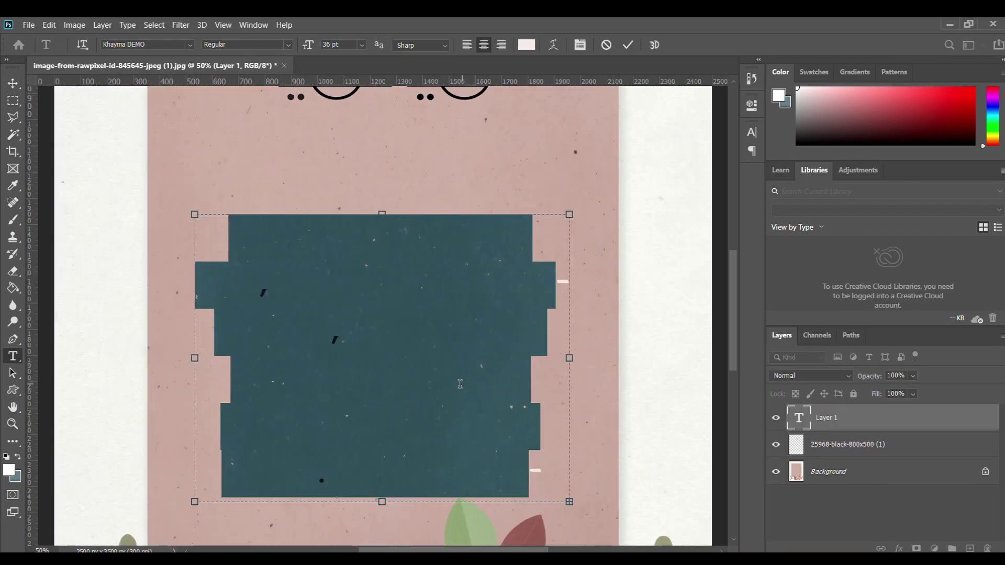
type("ن")
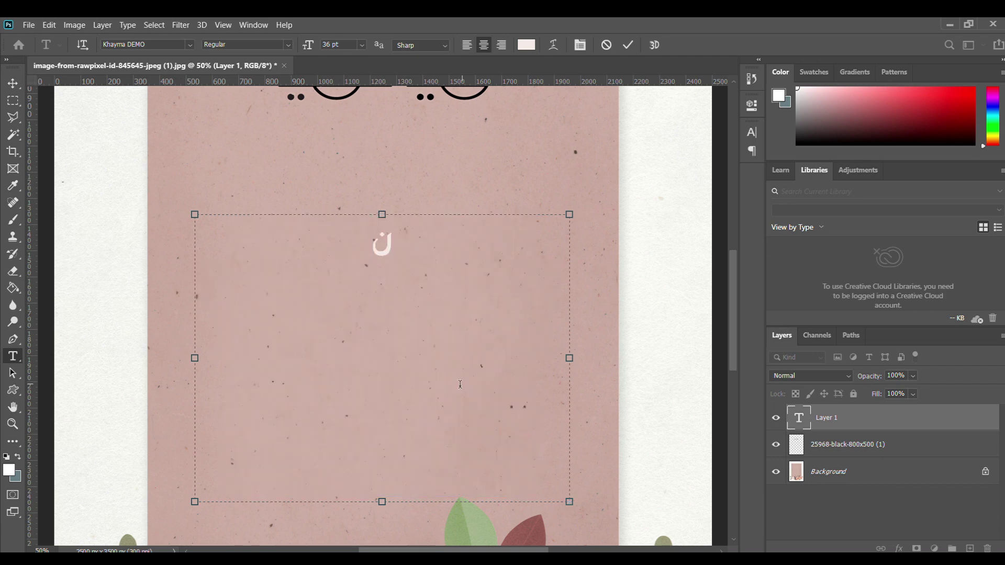
type("هن")
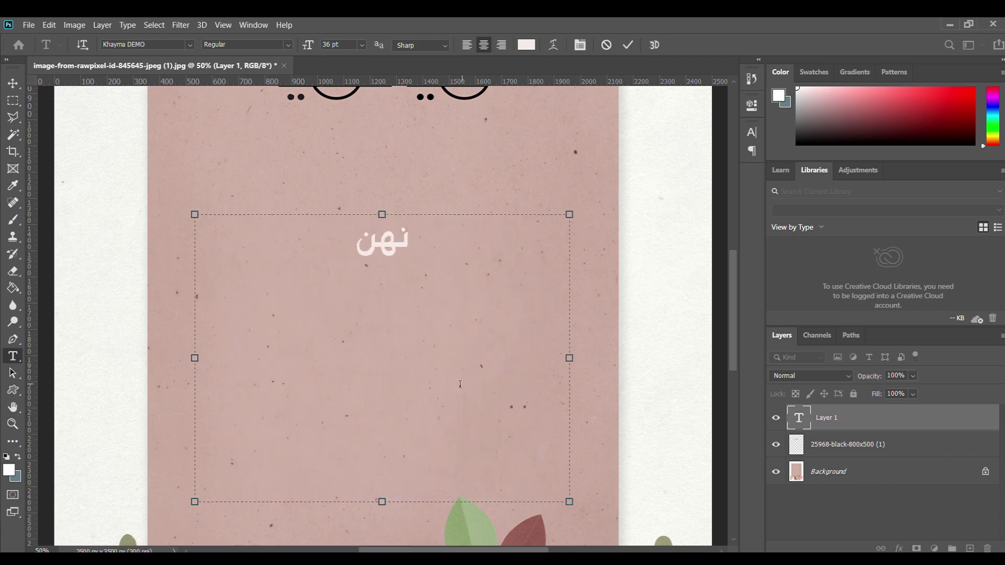
type("ئكم")
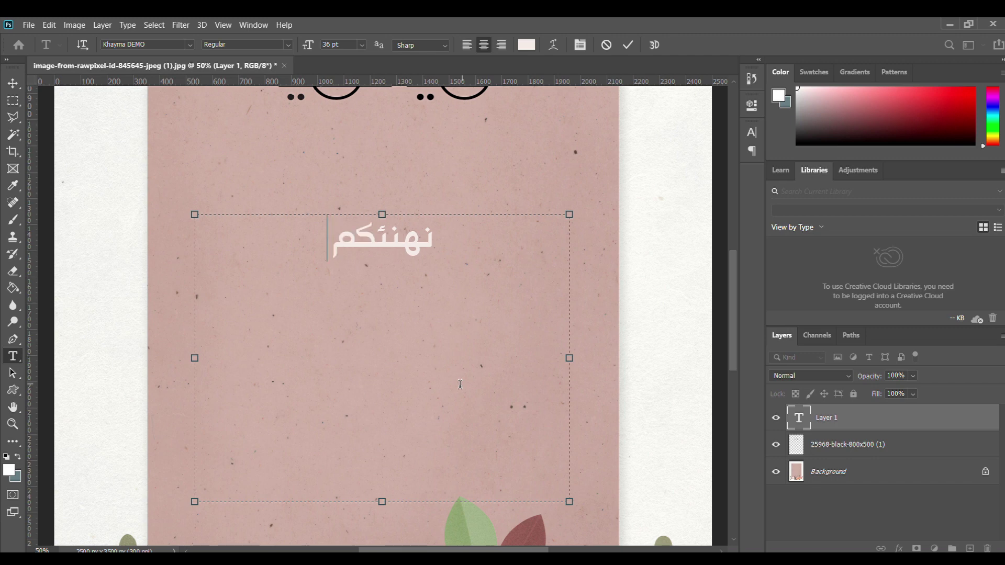
type(" بمناسبة")
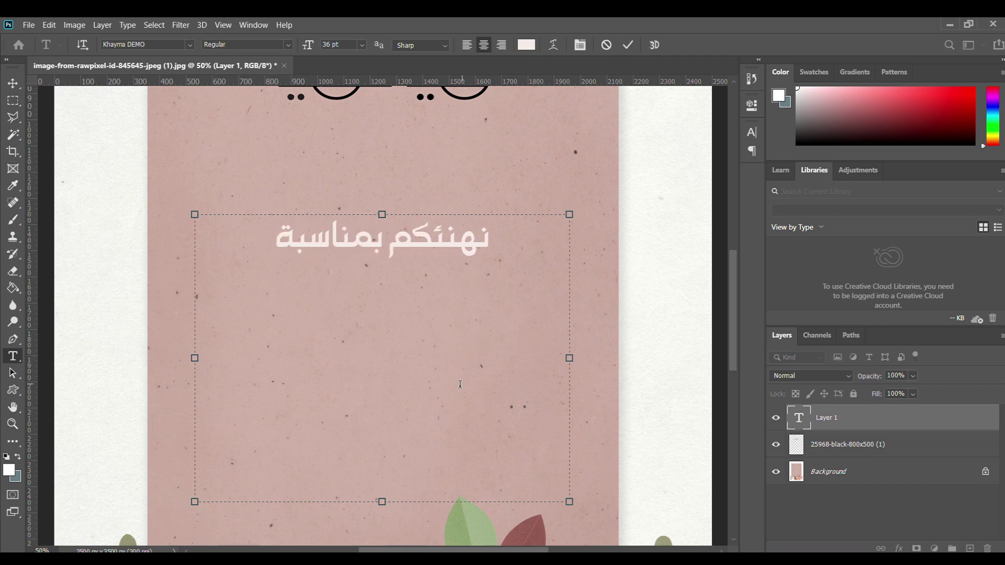
type(" العيد")
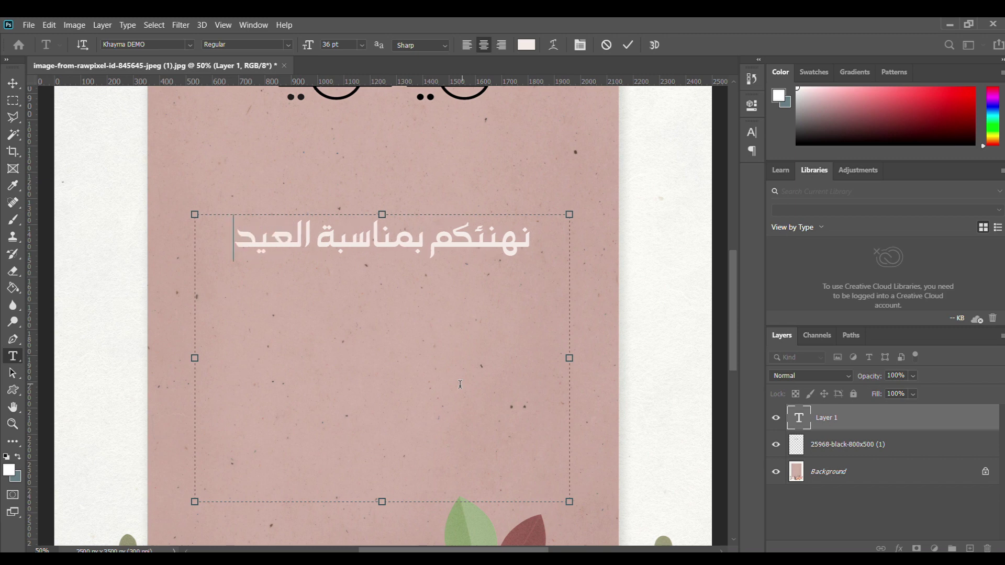
type(" ال")
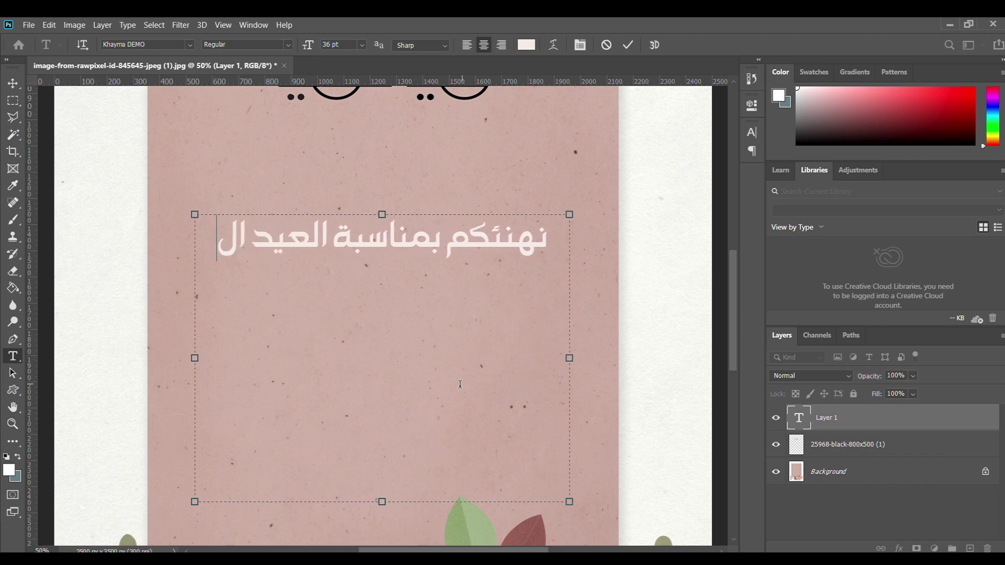
type("سعي")
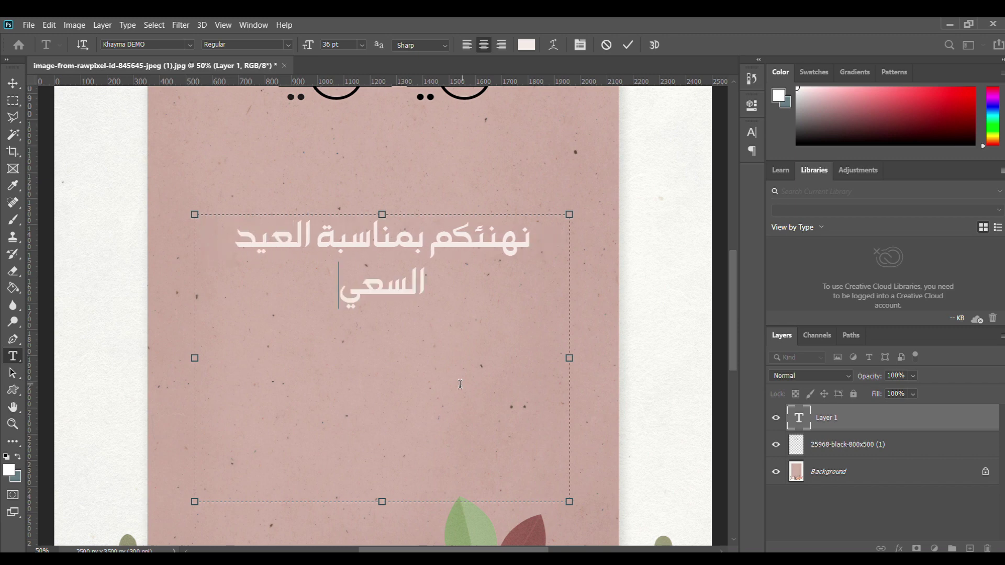
type("د")
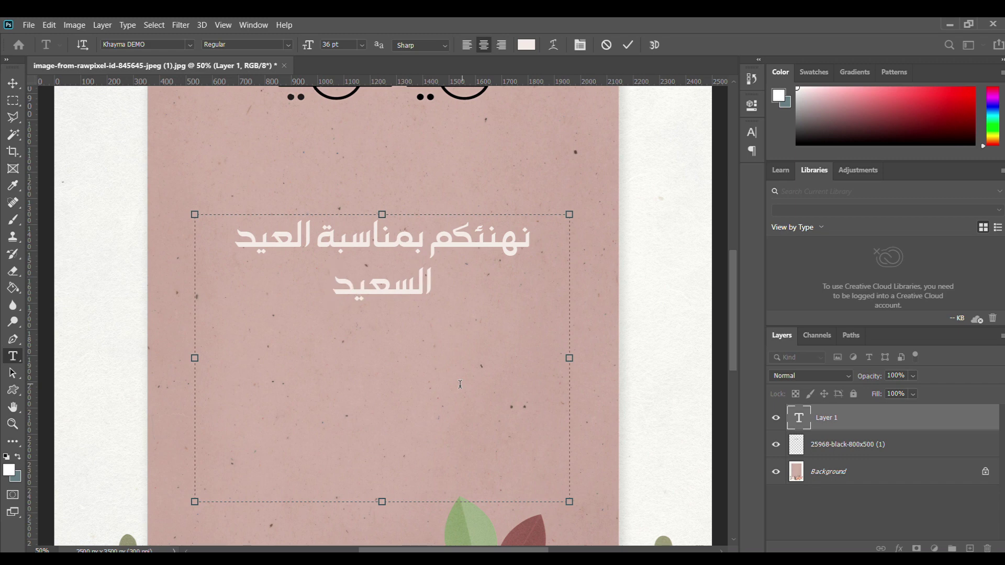
Step: Continue the greeting paragraph with "أعاده الله عليكم وعلى الأمة العربية"
type(" أعاد")
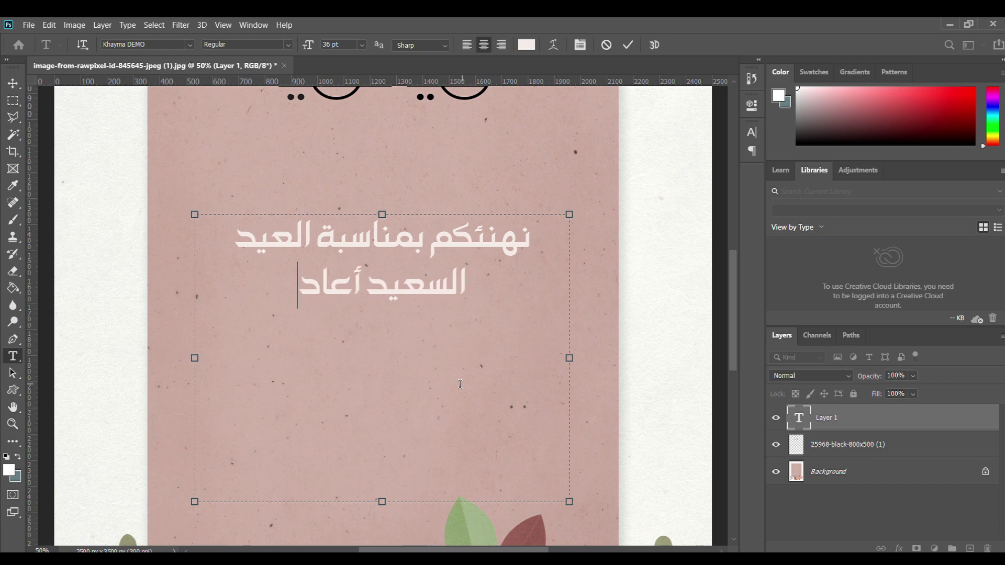
type("ه ا")
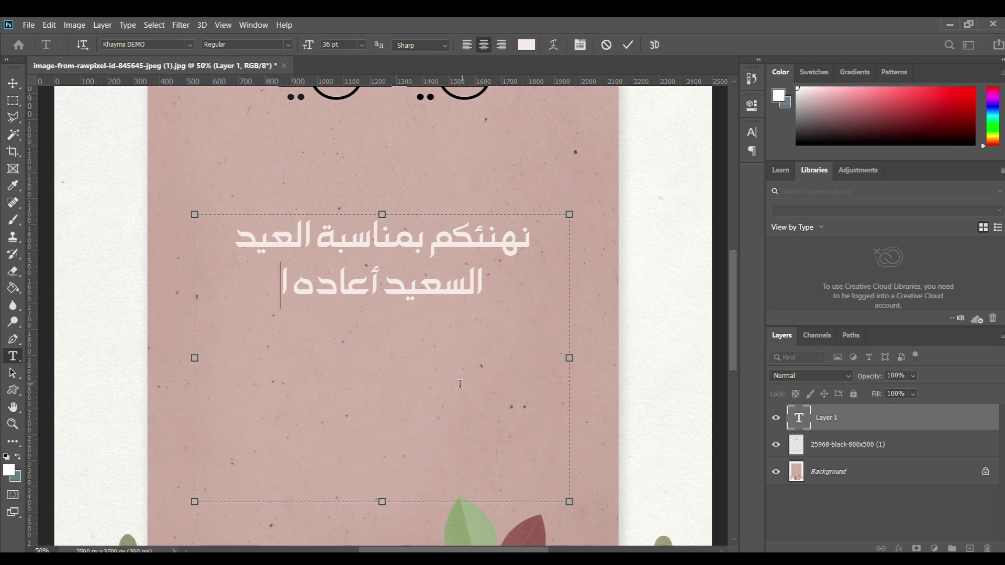
type("لله")
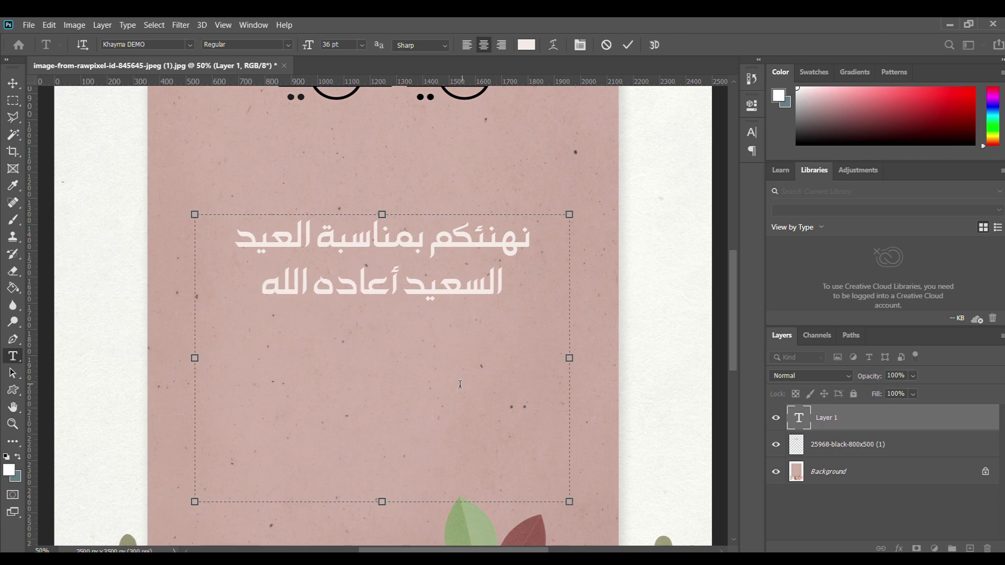
type(" علي")
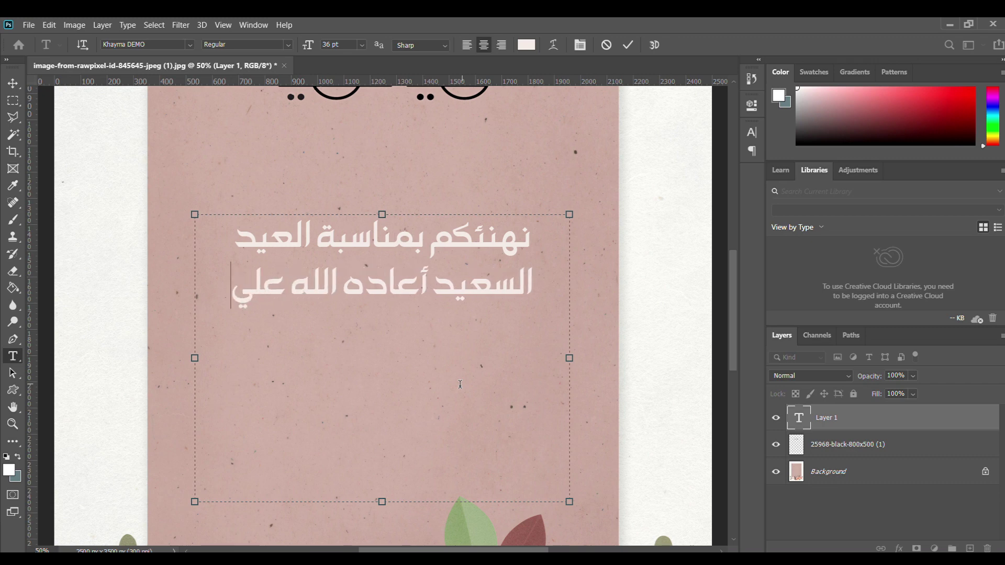
type("كم وعلى")
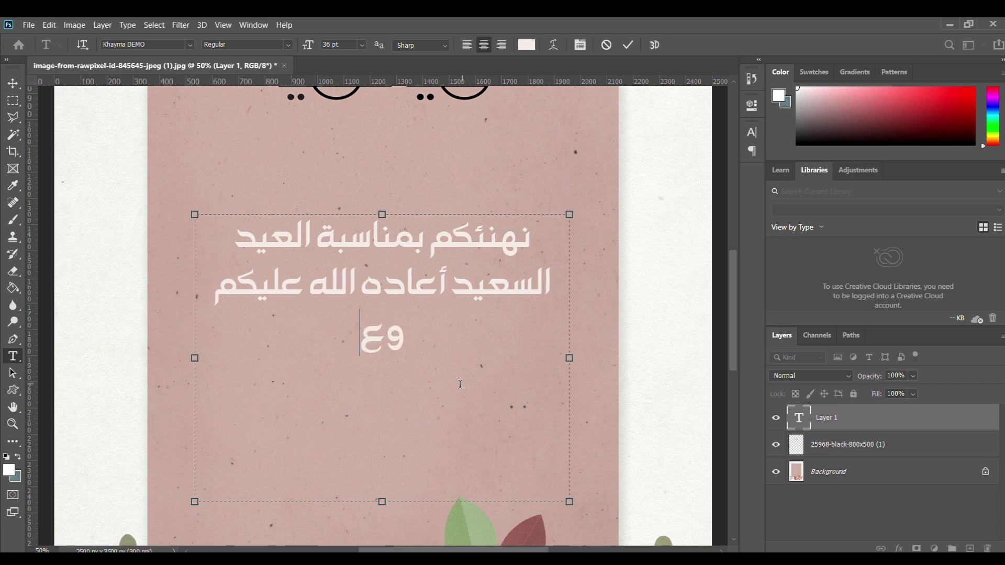
type(" الأ")
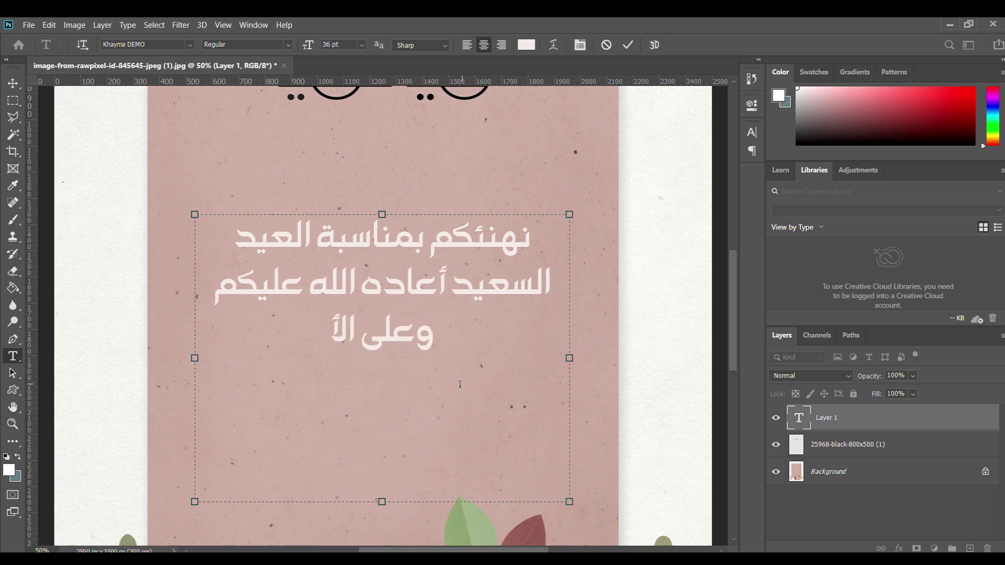
type("مة")
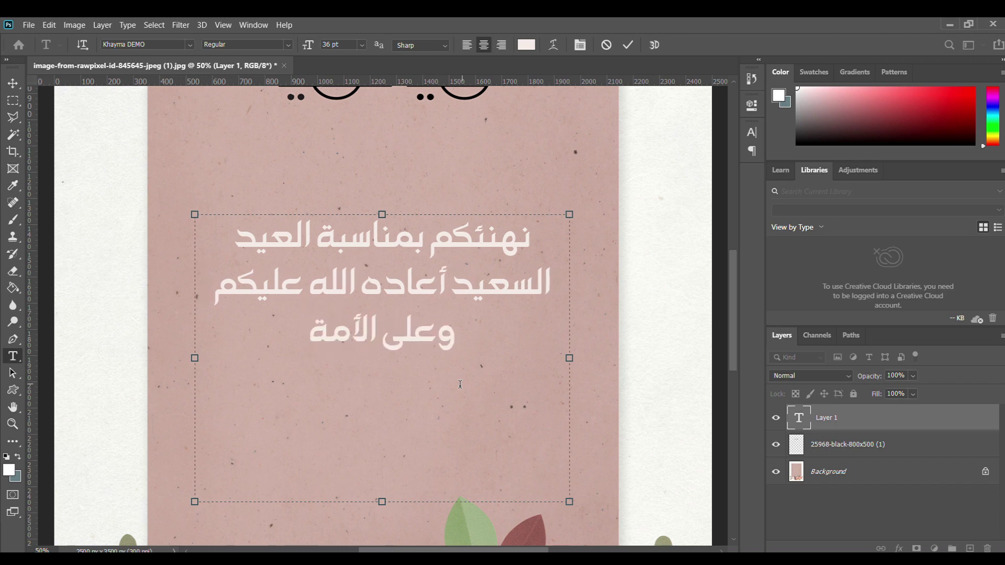
type(" العربية")
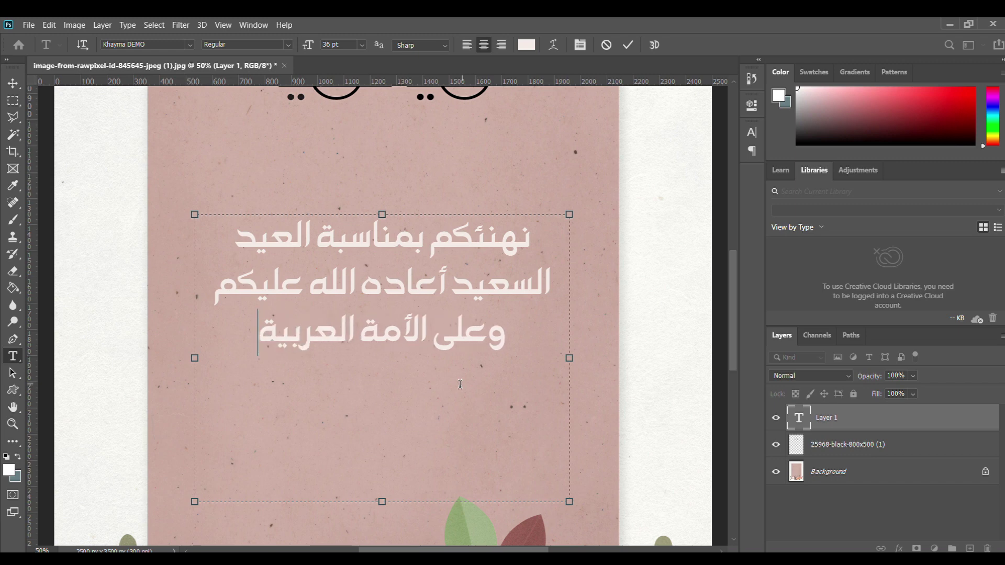
Step: Finish the greeting paragraph with "والإسلامية باليمن والبركات"
type(" ول")
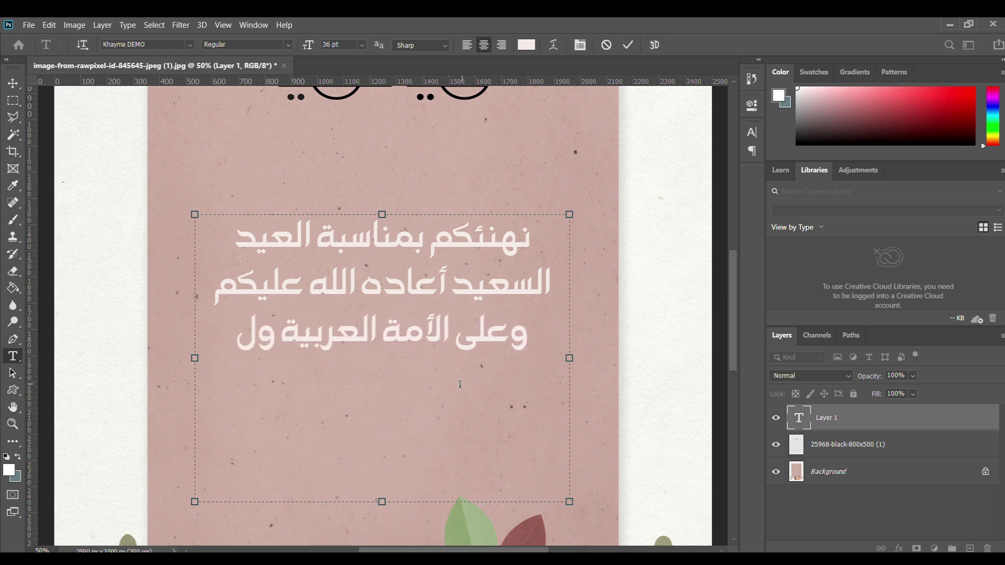
key("BackSpace")
type("الإ")
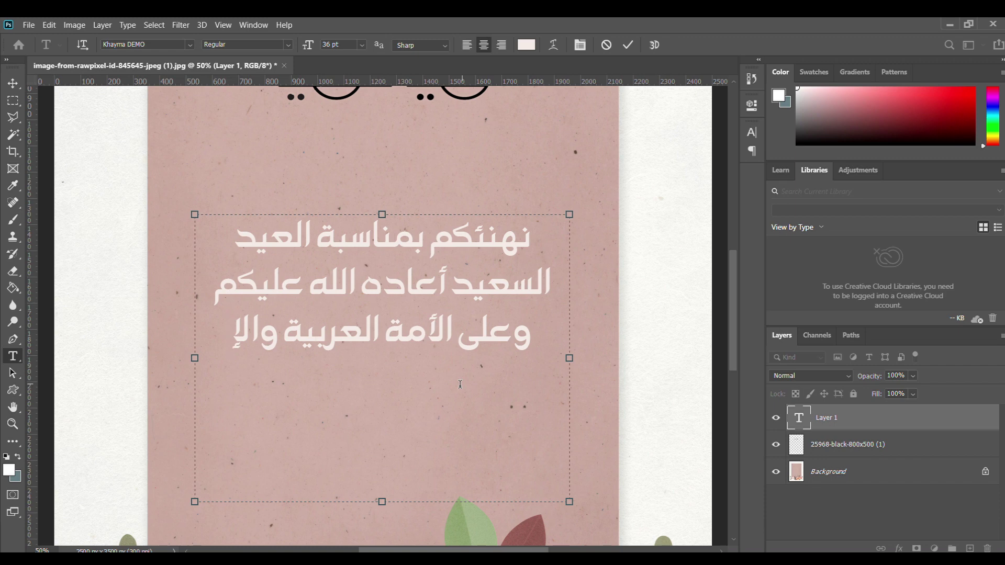
type("سلامي")
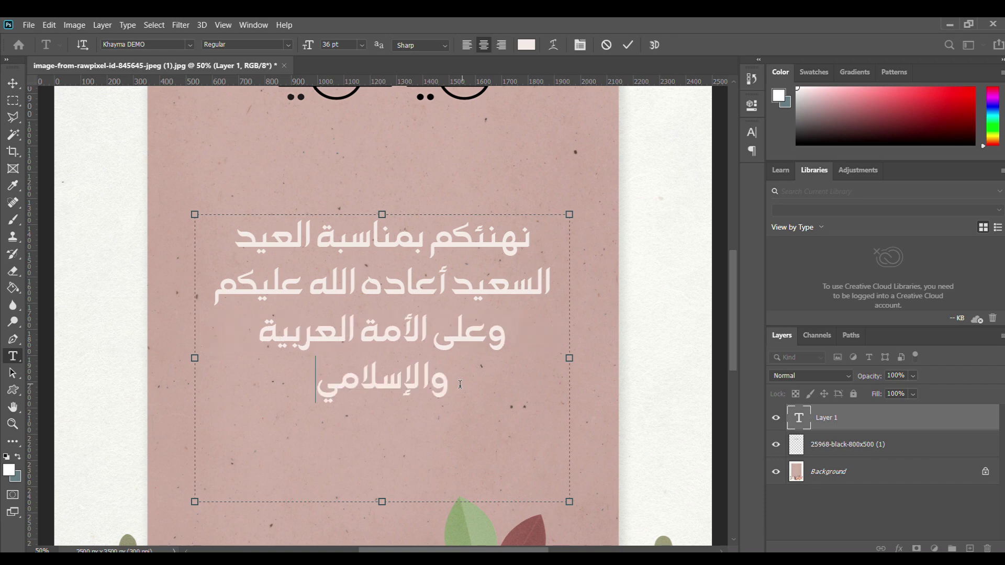
type("ة بال")
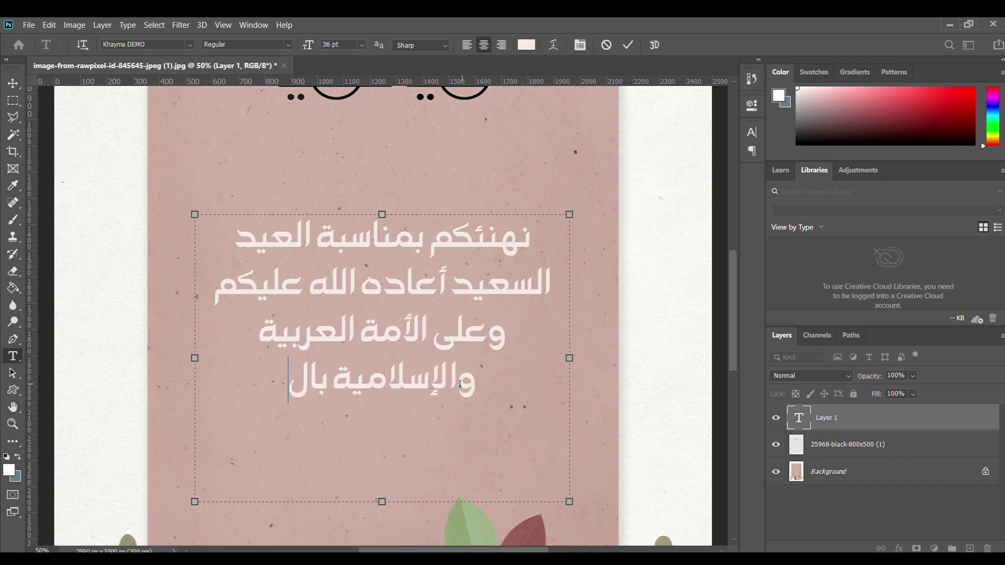
type("يمن و")
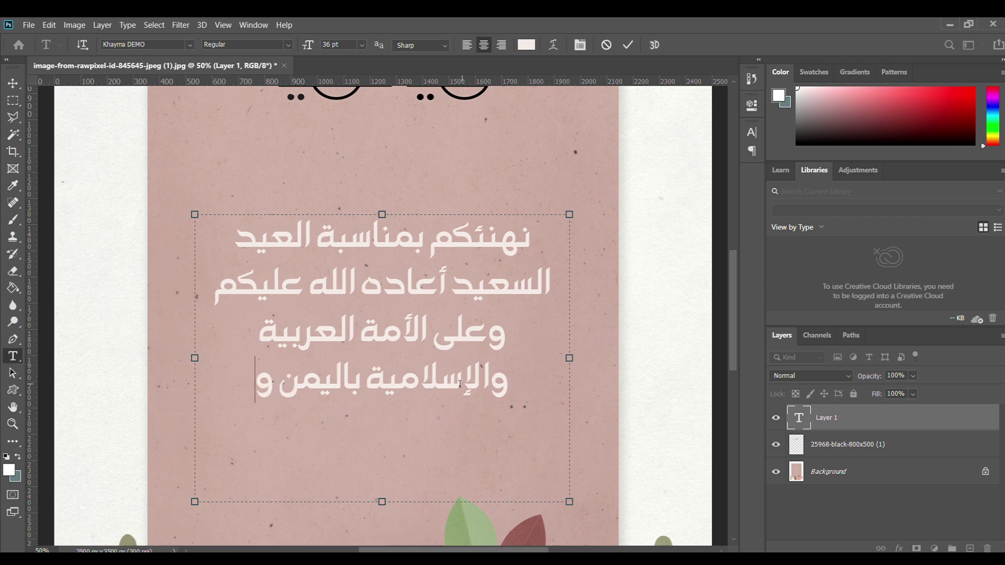
type("البر")
key("BackSpace")
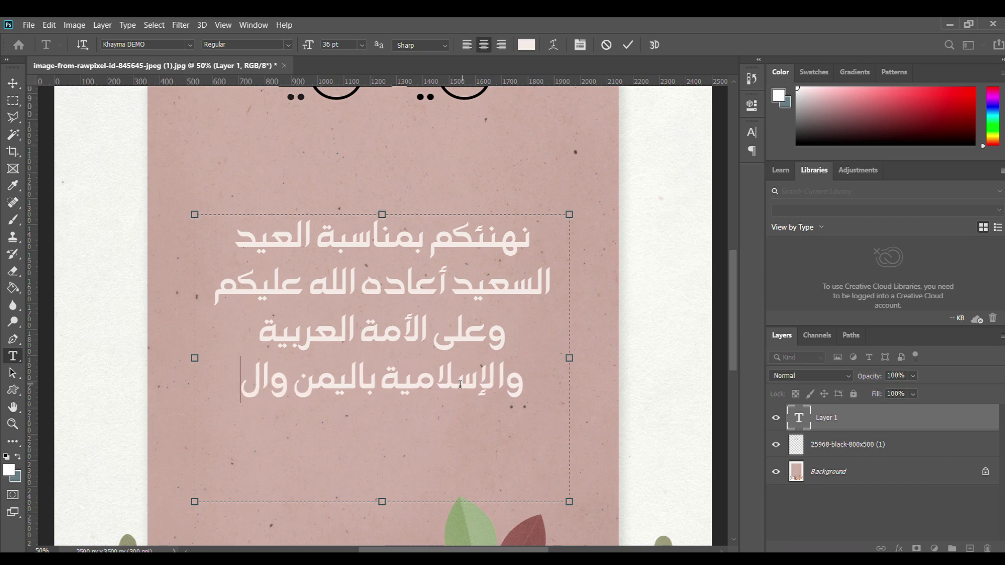
type("بركات")
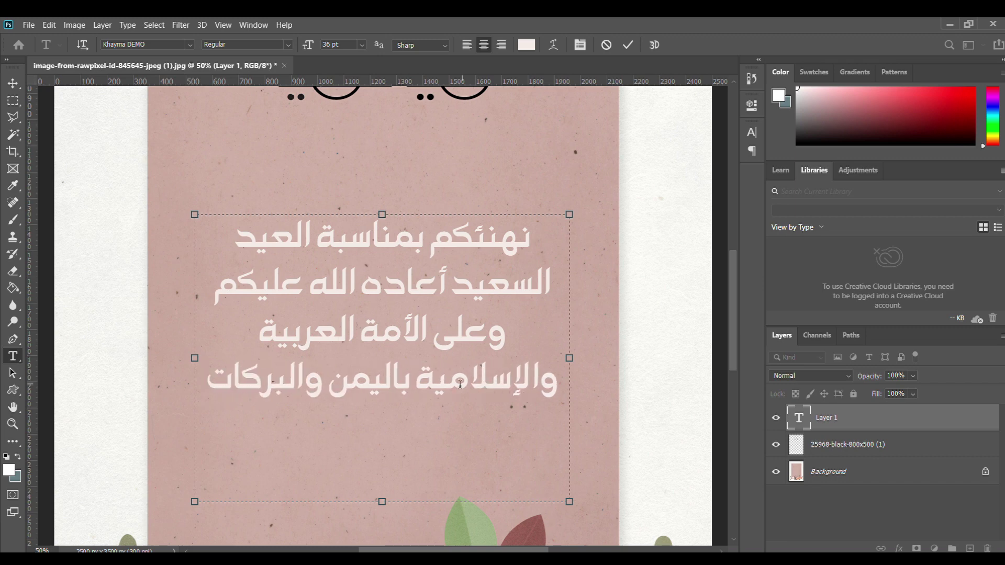
Step: Widen the paragraph's text box on both sides to the full width of the pink panel and commit the text
left_click_drag(568, 358, 604, 358)
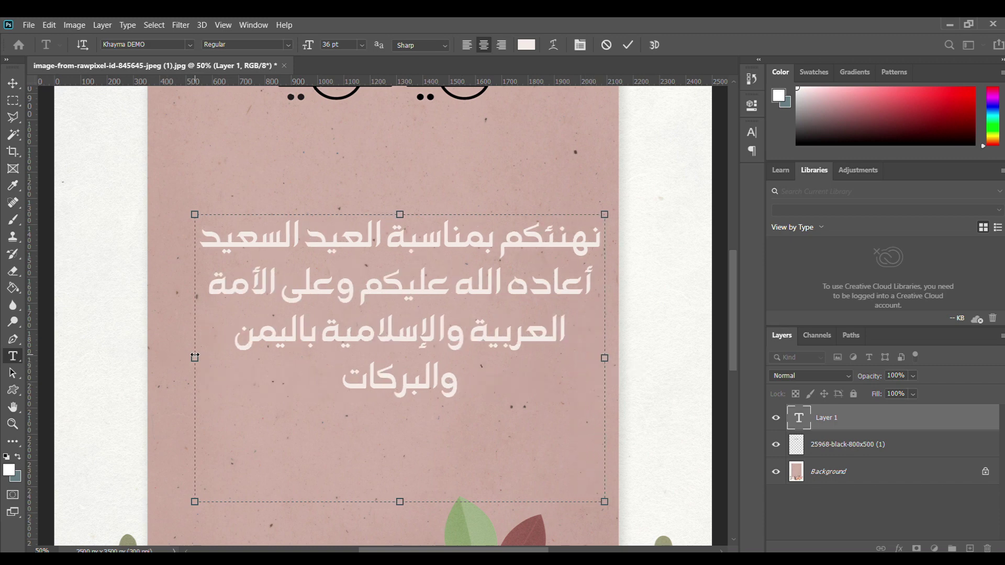
left_click_drag(195, 356, 150, 357)
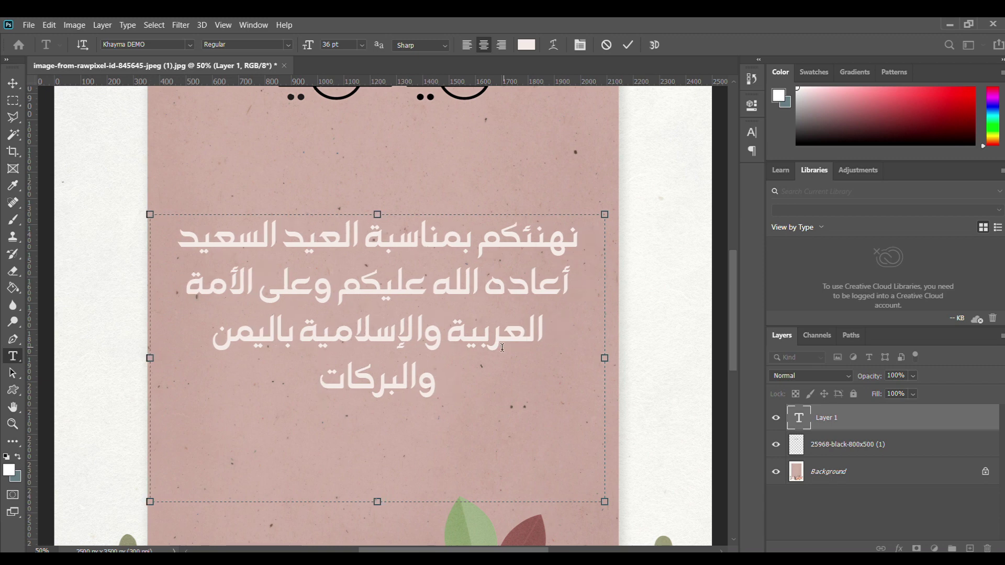
left_click_drag(605, 354, 618, 358)
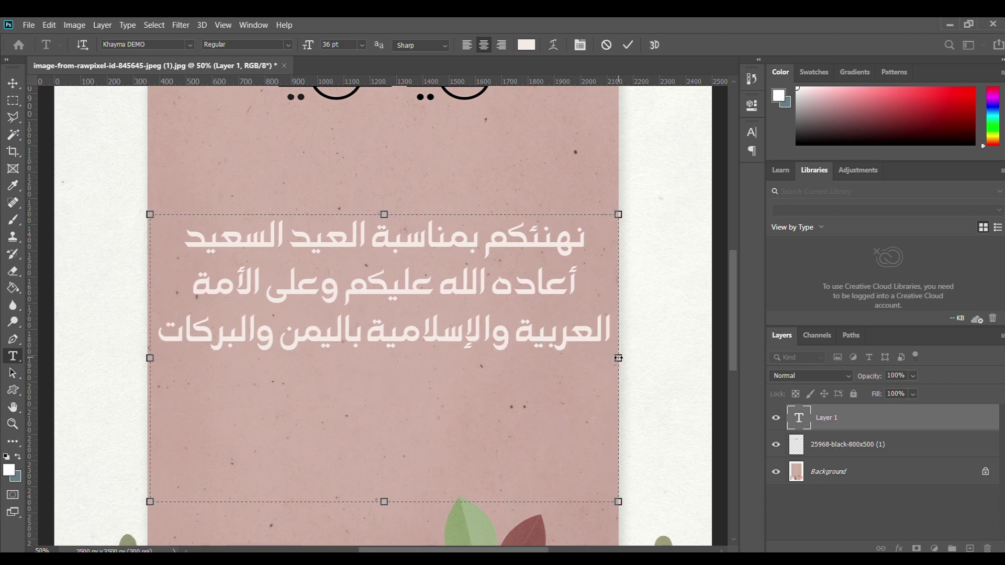
left_click(628, 45)
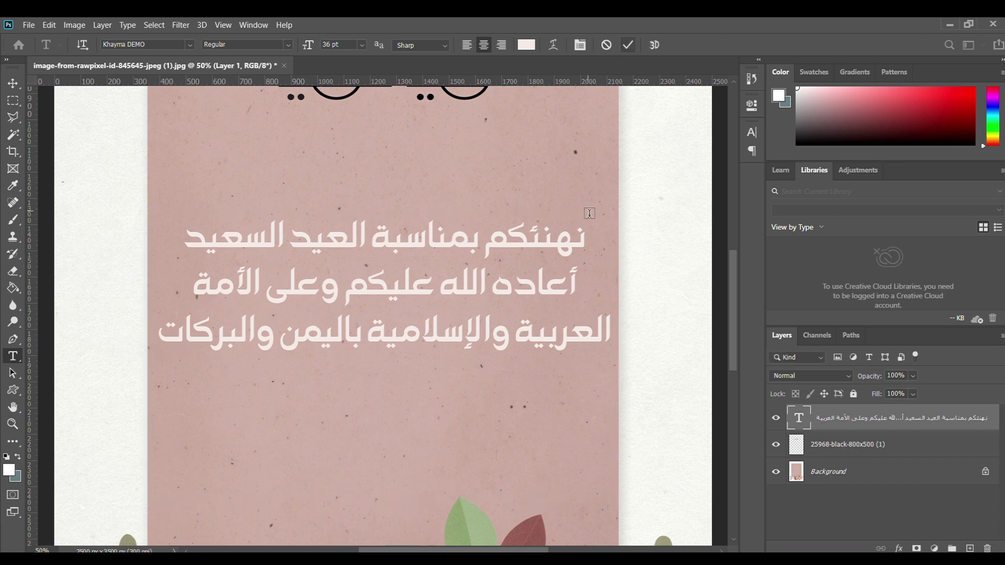
Step: Align the greeting paragraph and the "عيد سعيد" calligraphy by their horizontal centres, then deselect both layers
key("ctrl+minus")
key("ctrl+minus")
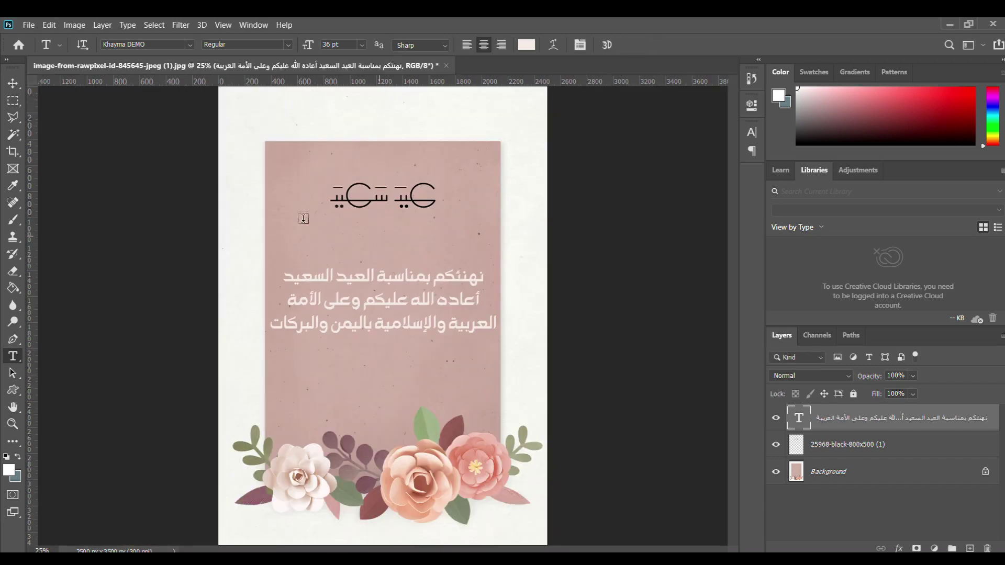
left_click(13, 82)
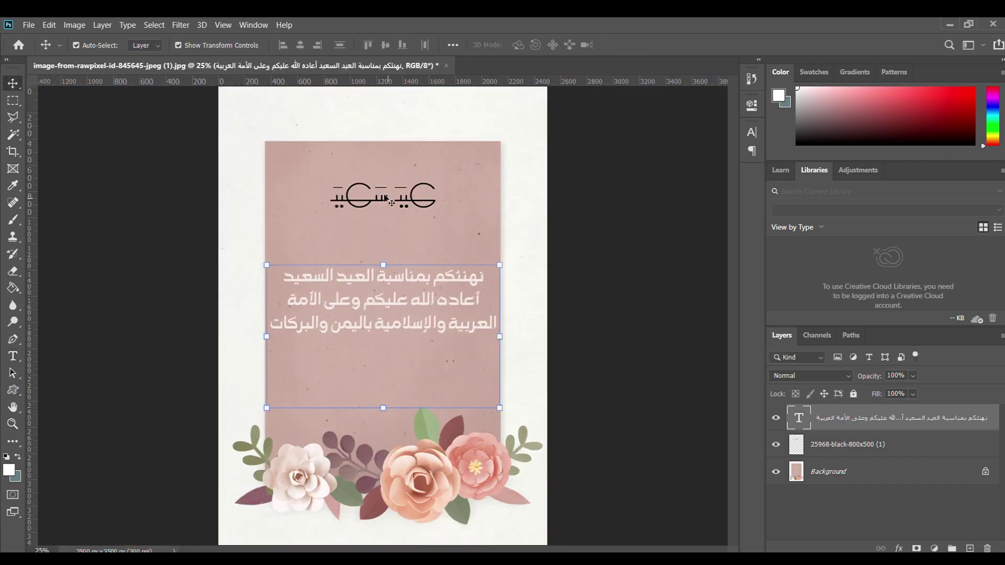
left_click(403, 202, "shift")
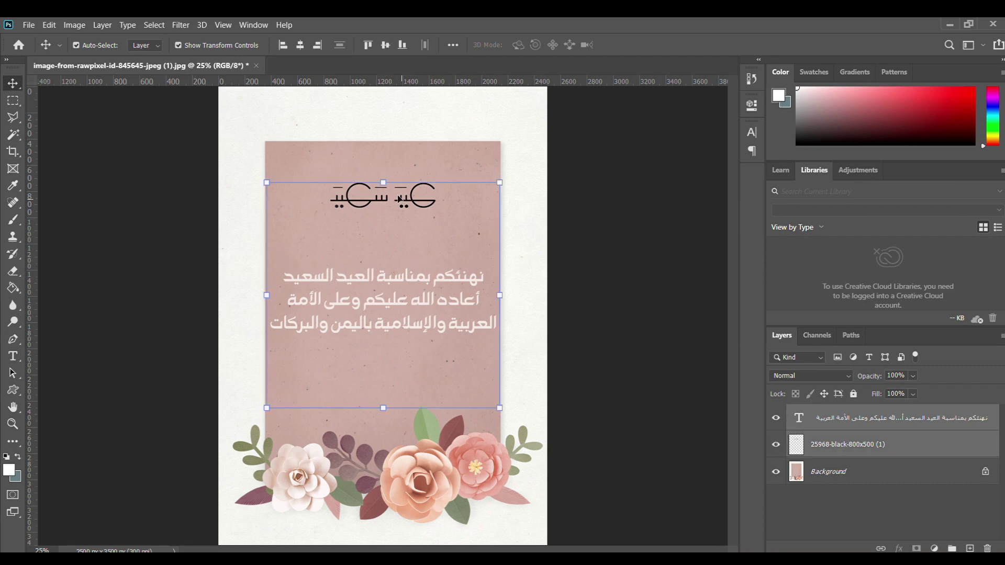
left_click(297, 45)
left_click(570, 310)
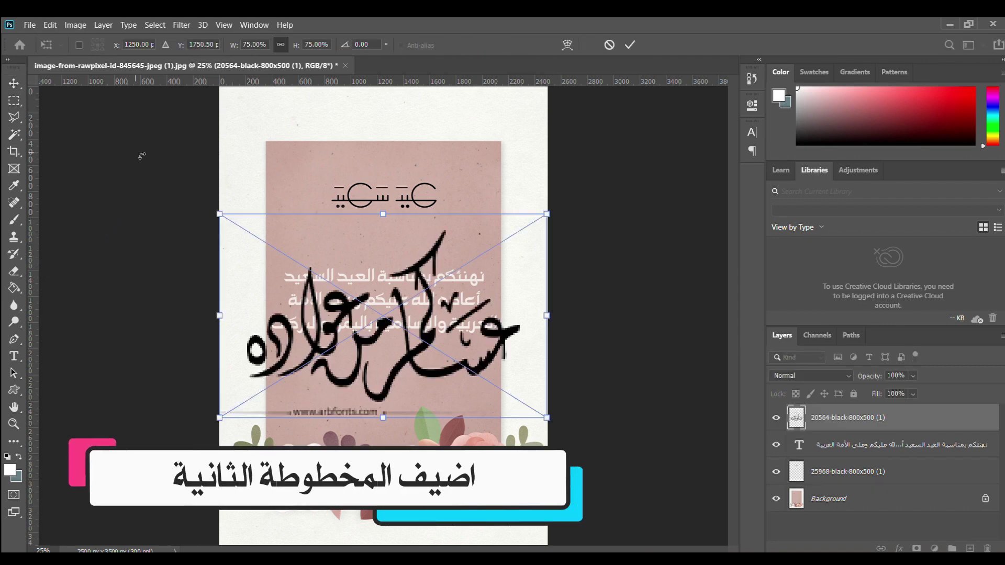
left_click(634, 44)
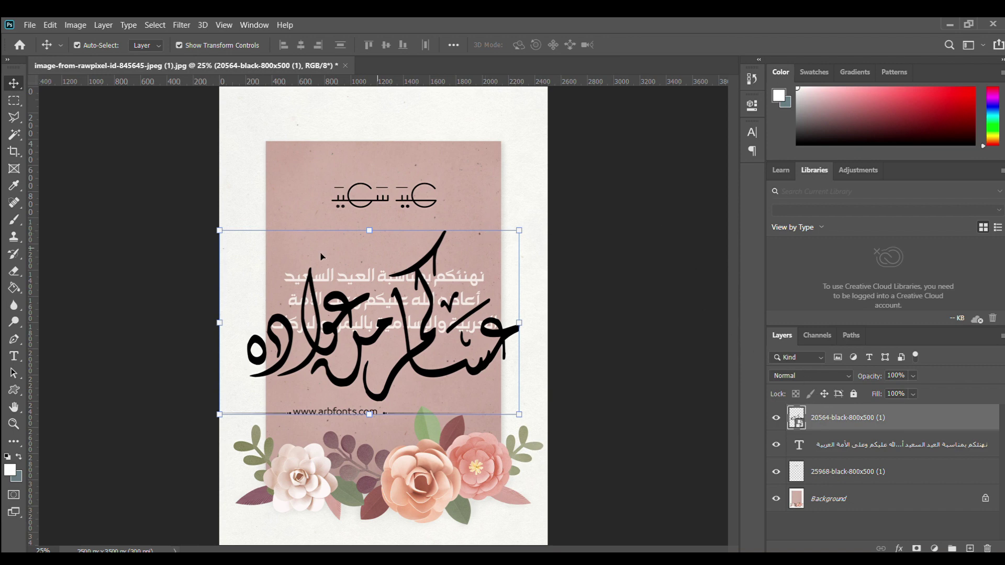
left_click(10, 271)
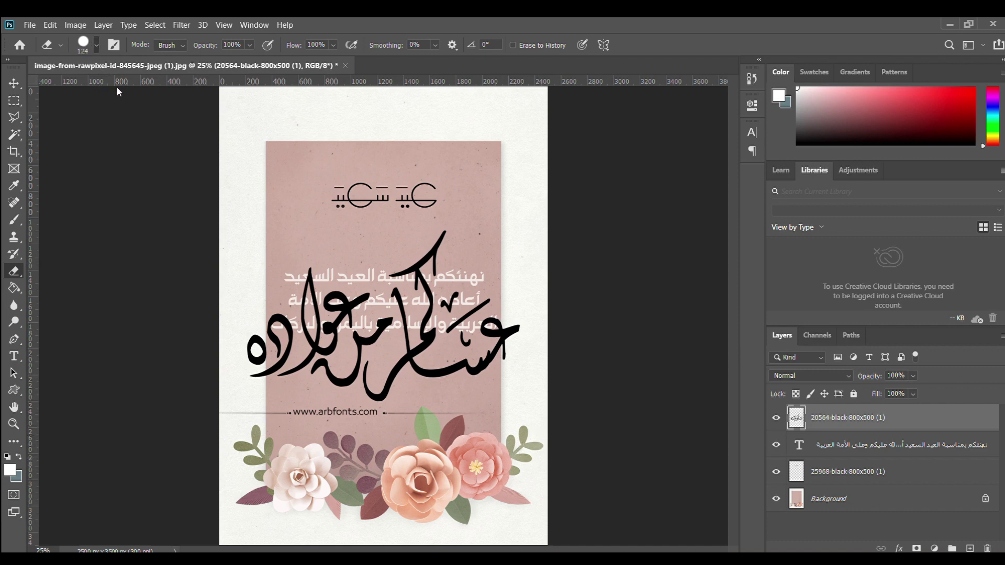
left_click_drag(503, 419, 207, 414)
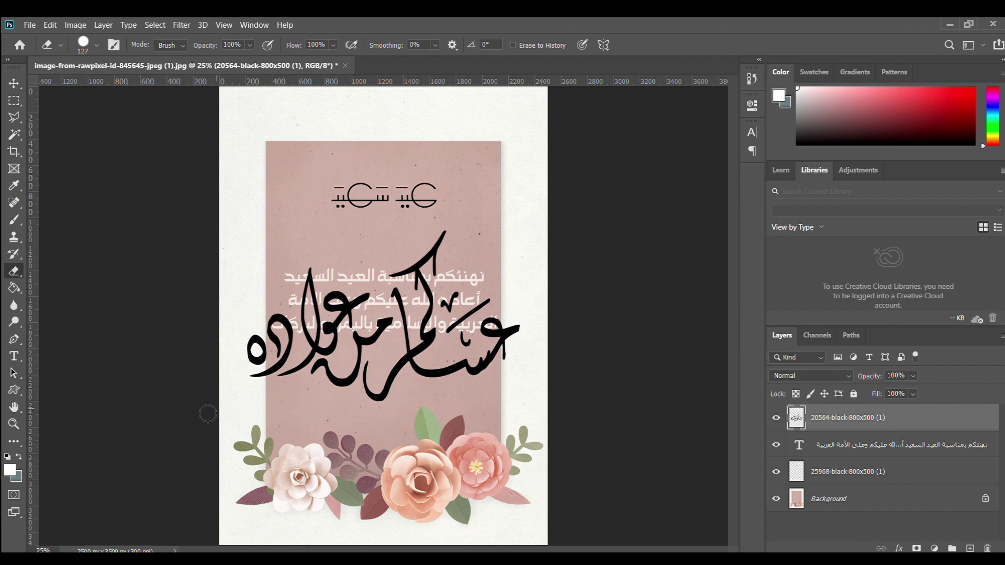
Step: Scale the second calligraphy down to 23.30% and centre it horizontally between the greeting paragraph and the flowers
left_click(13, 82)
left_click_drag(384, 231, 378, 385)
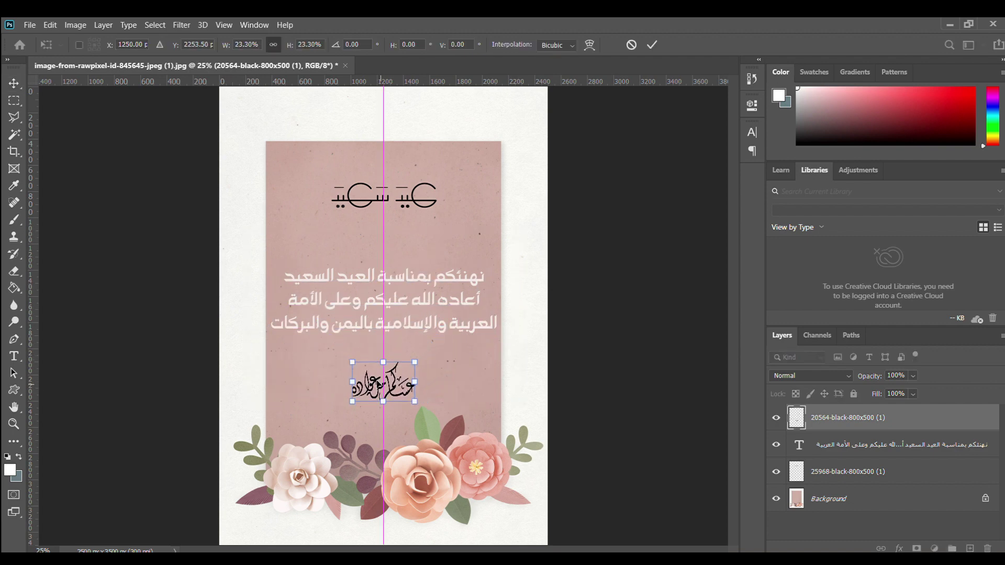
left_click(652, 45)
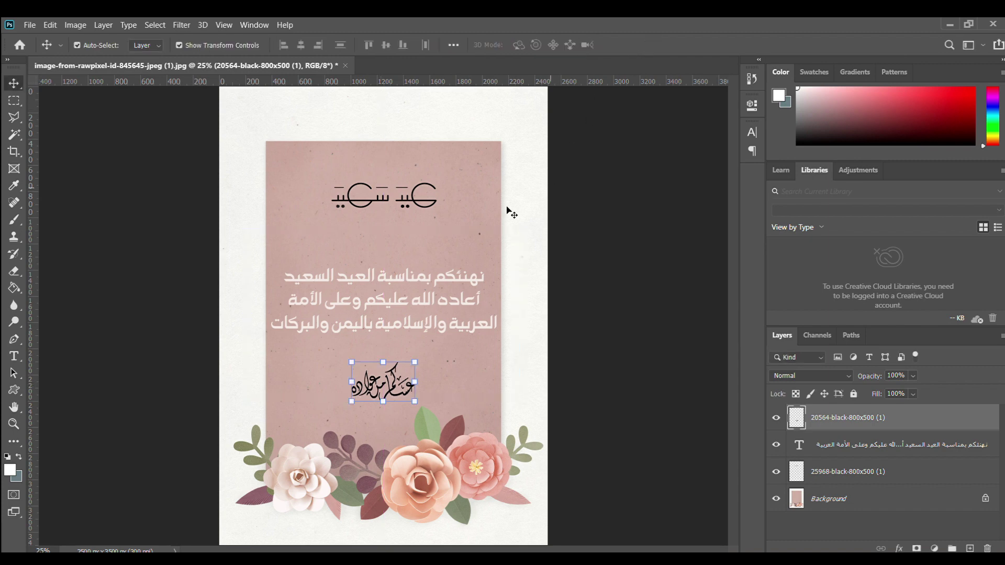
Step: Align both calligraphy layers and the greeting paragraph by their horizontal centres, then deselect the layers
left_click(419, 294, "shift")
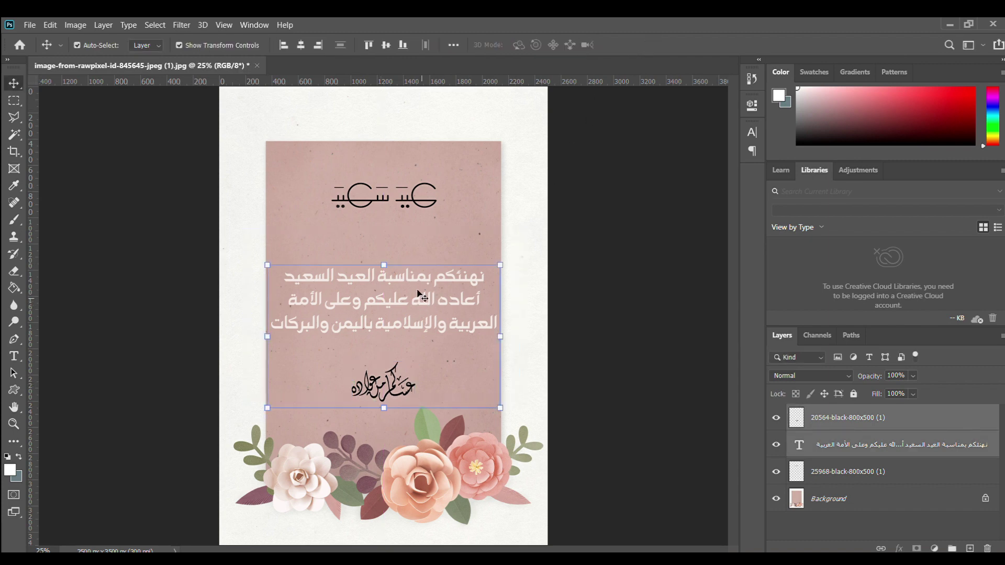
left_click(401, 198, "shift")
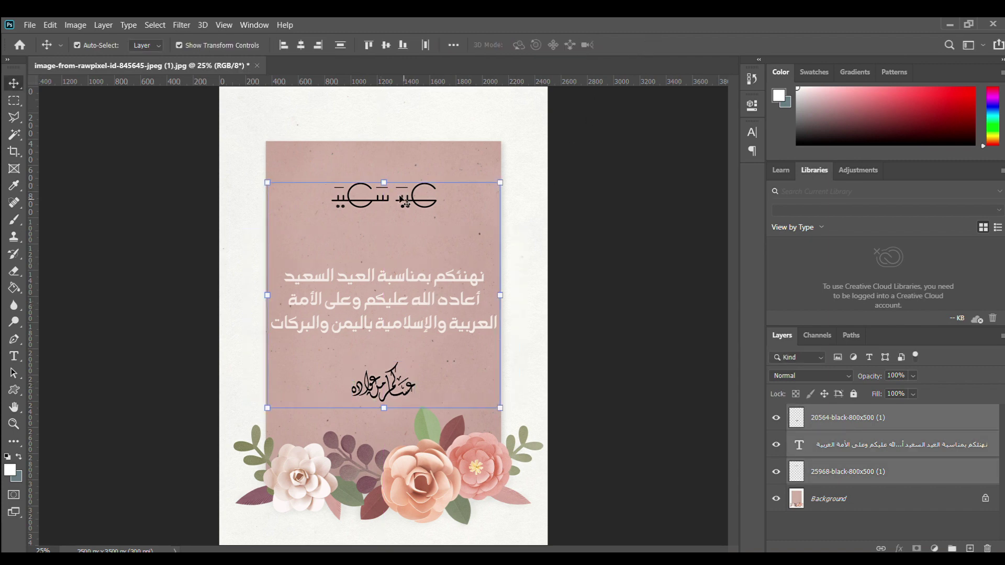
left_click(298, 45)
left_click(587, 324)
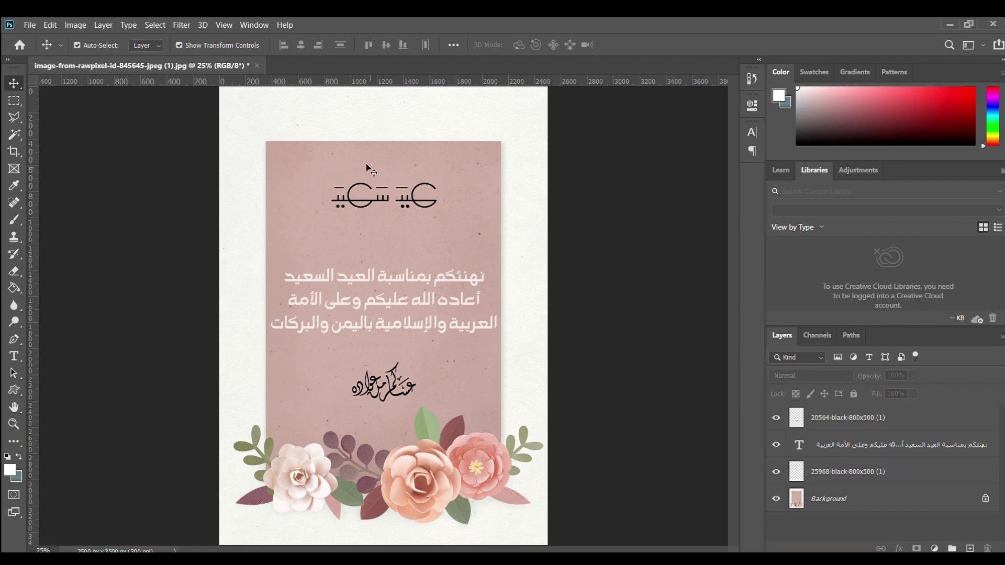